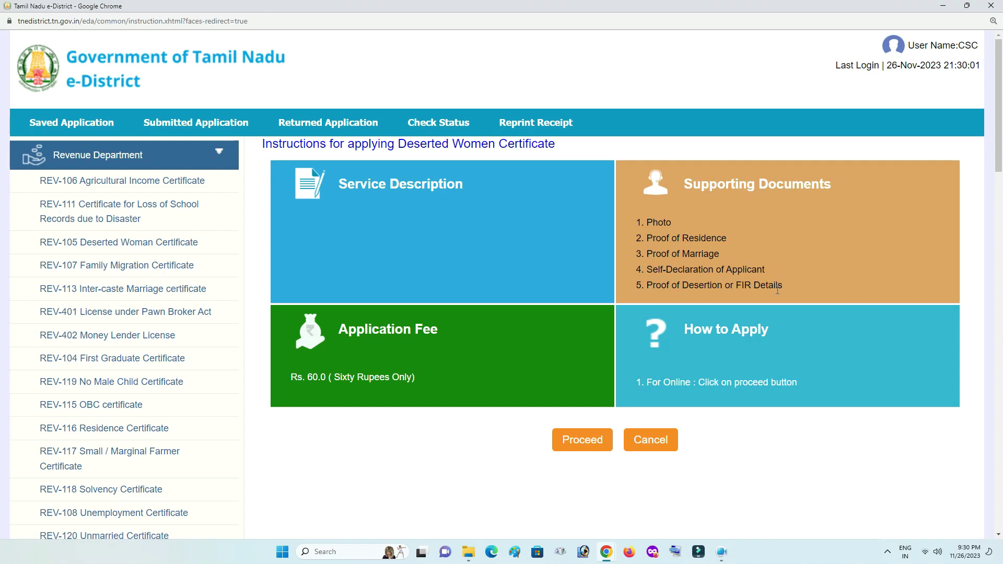
# - Enter the applicant's Aadhaar number on the REV-105 search form and search for her record
pyautogui.click(581, 435)
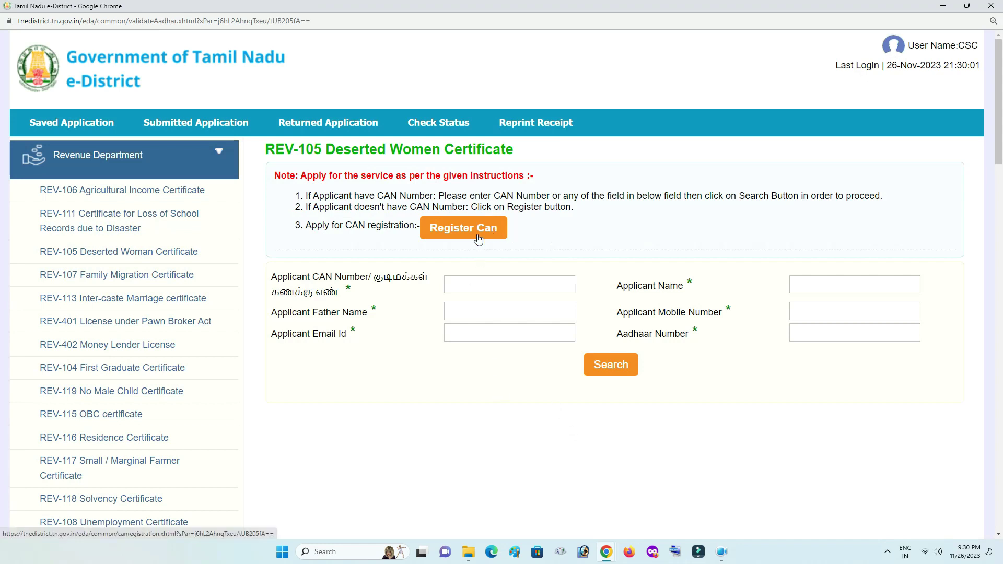
pyautogui.click(800, 337)
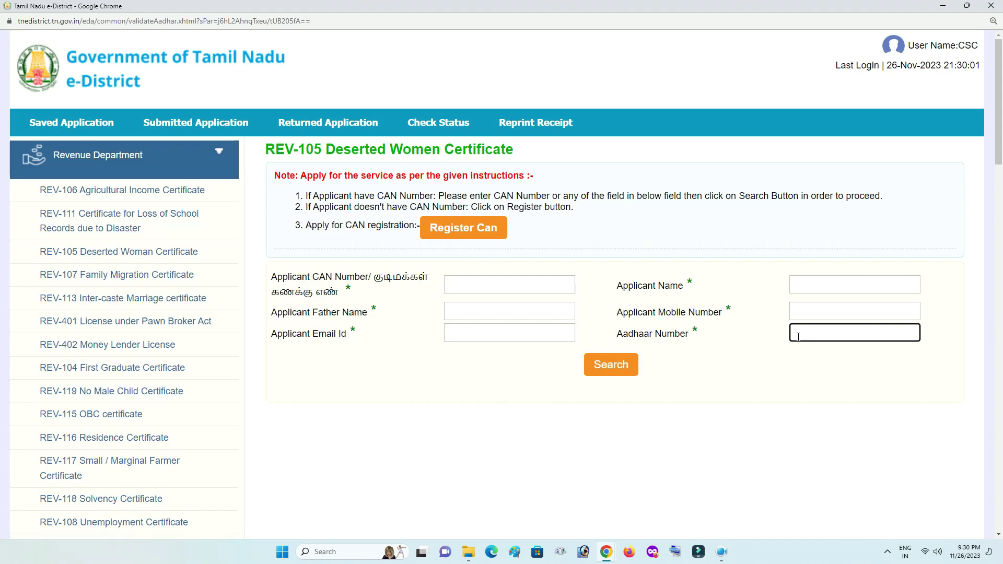
pyautogui.write('4')
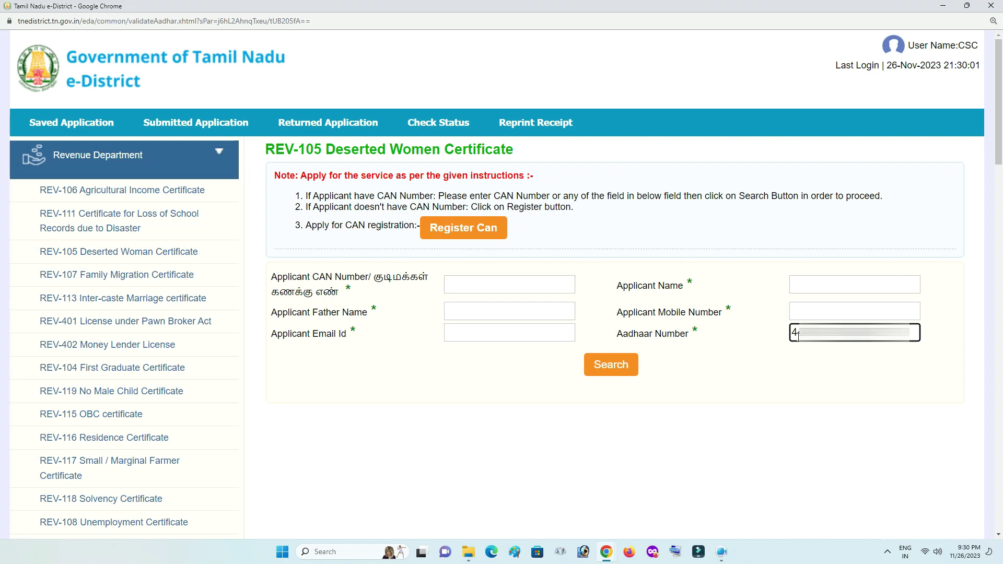
pyautogui.click(632, 364)
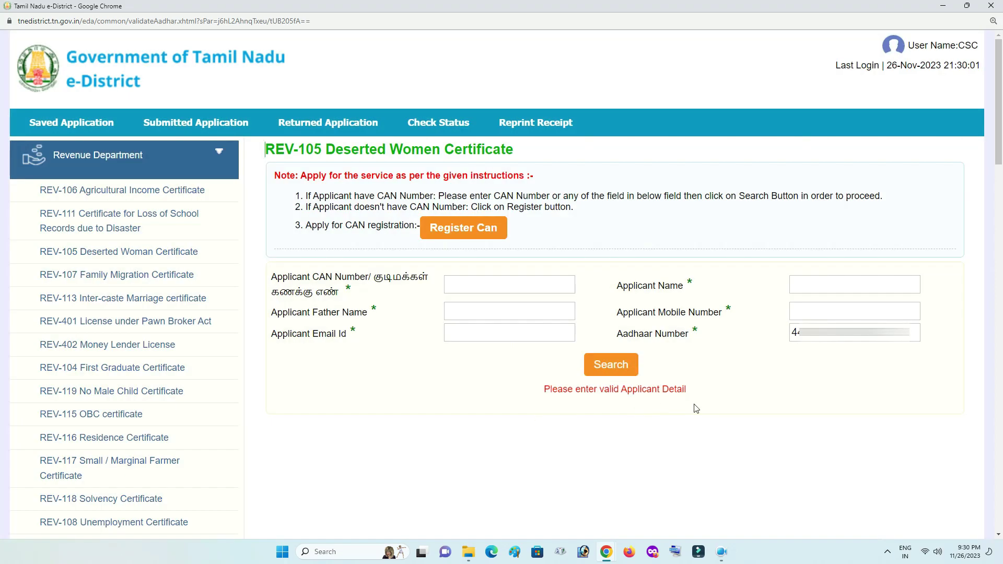
# - Start a CAN registration with the Aadhaar number, appellation Tmt., and the applicant's English and Tamil names
pyautogui.click(470, 236)
pyautogui.click(501, 255)
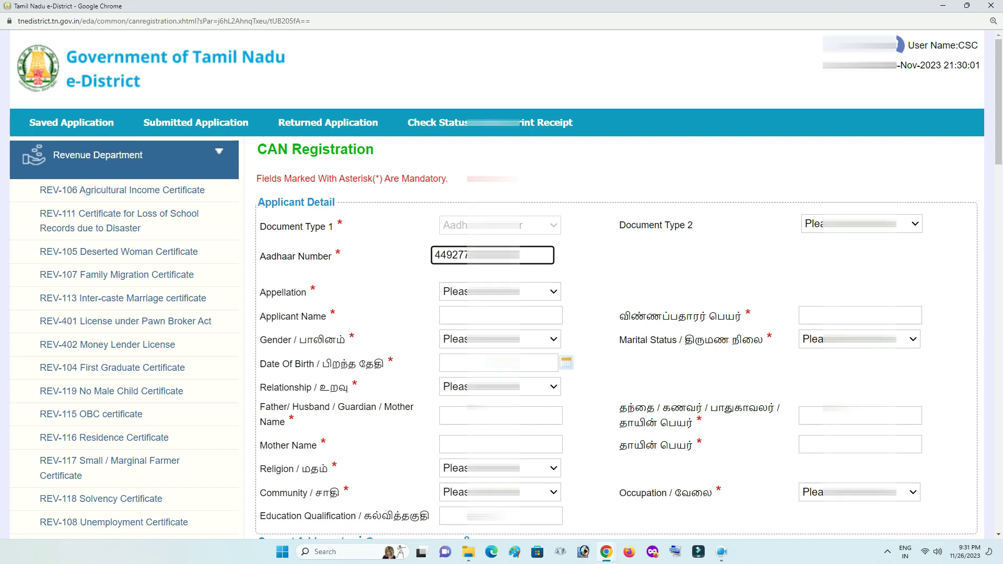
pyautogui.scroll(-2, 541, 192)
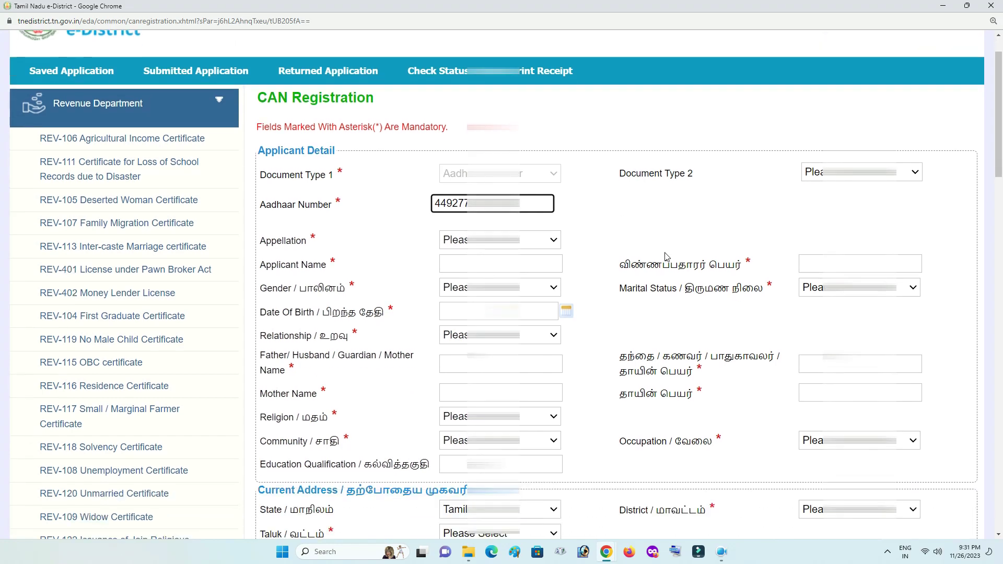
pyautogui.click(541, 192)
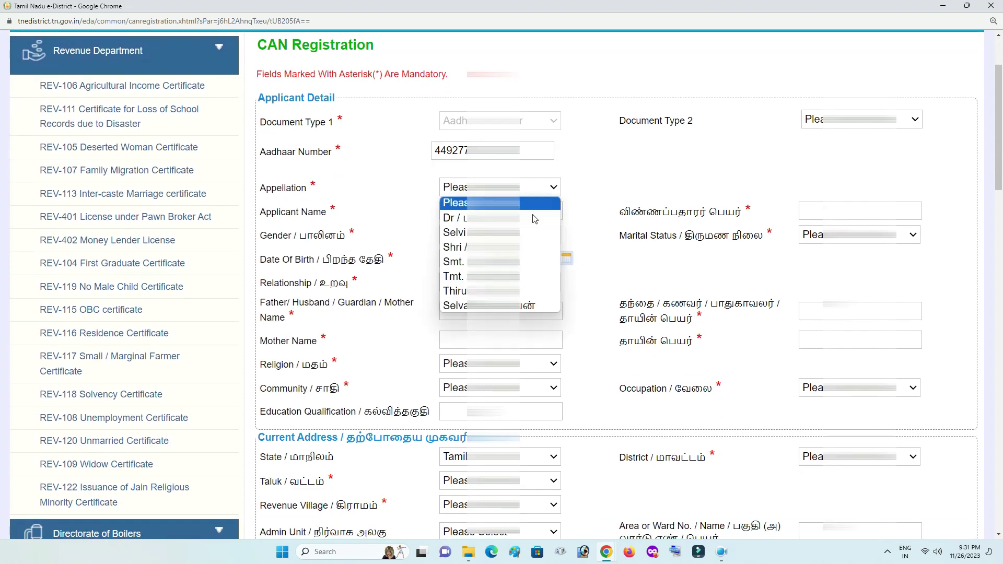
pyautogui.click(525, 277)
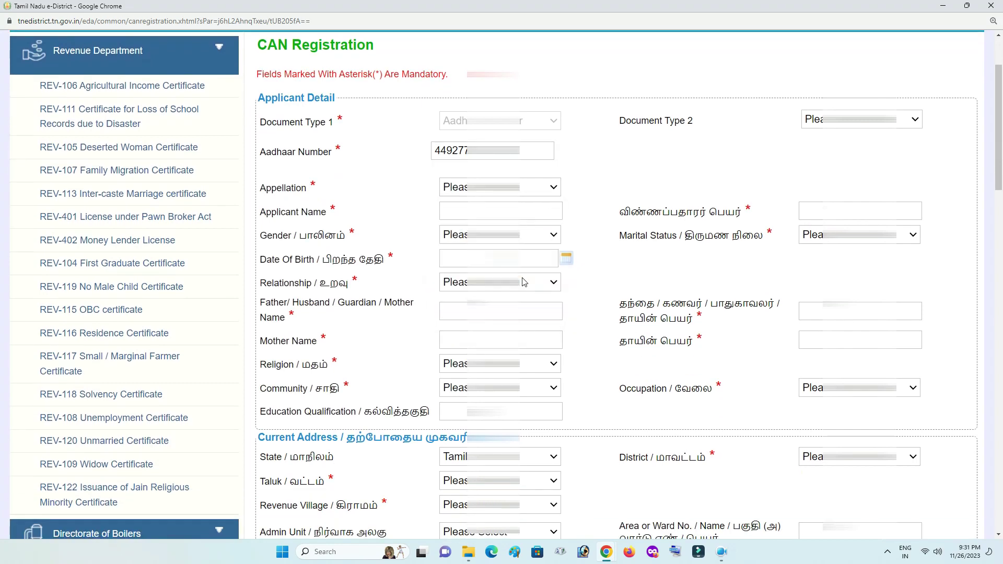
pyautogui.scroll(-1, 589, 193)
pyautogui.click(520, 160)
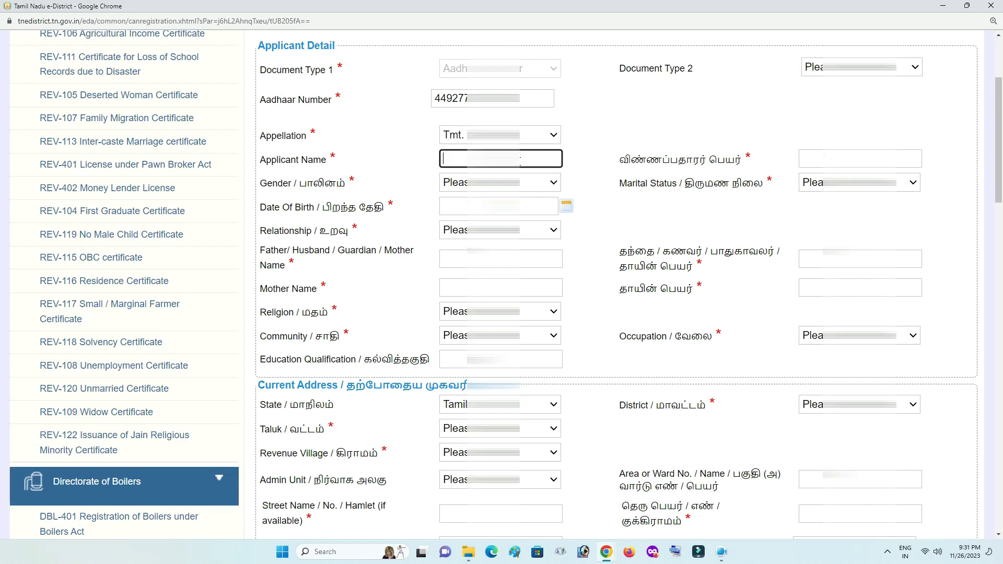
pyautogui.write('Rani')
pyautogui.click(860, 159)
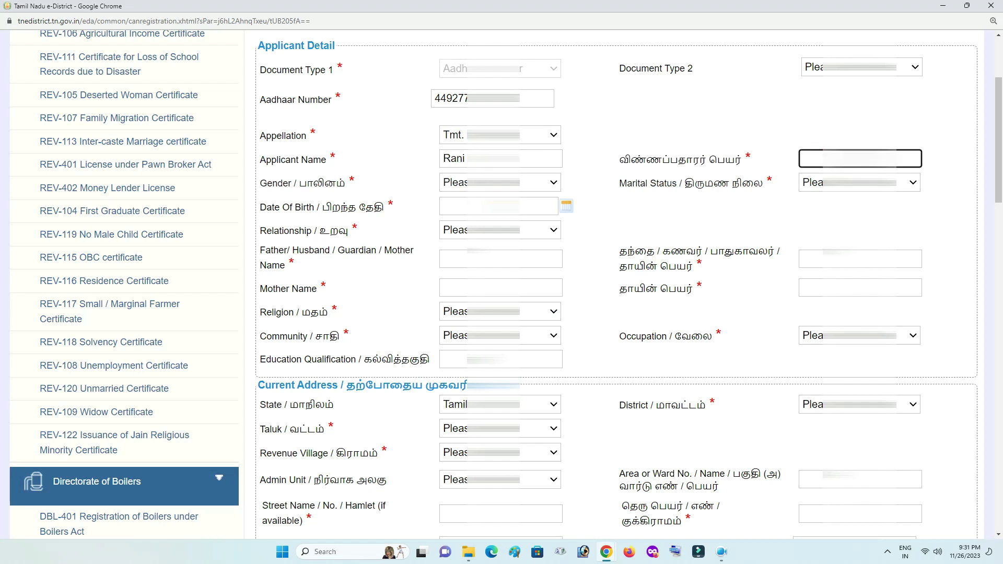
pyautogui.write('rani')
# - Set the applicant's gender to Female and marital status to Married
pyautogui.click(500, 182)
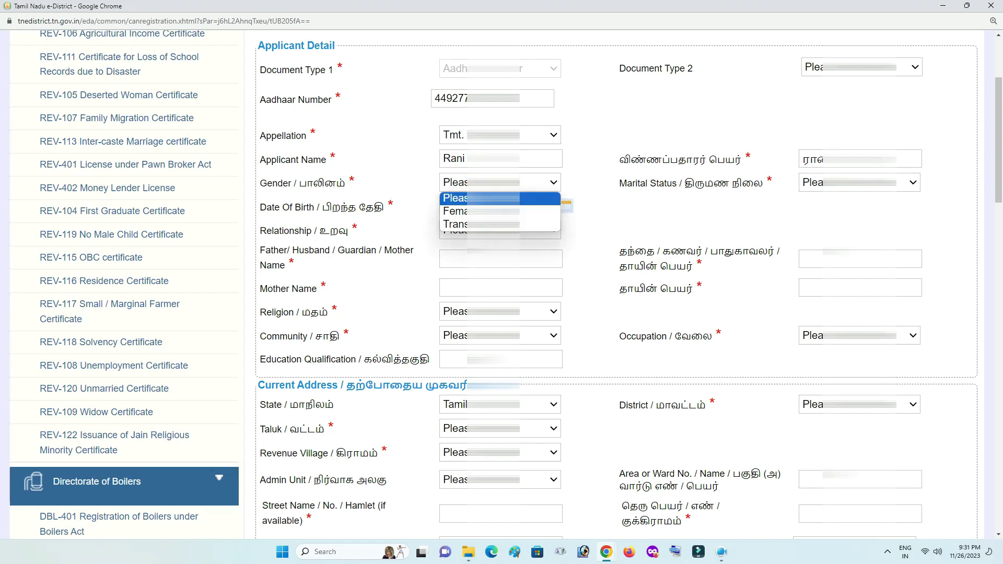
pyautogui.press('Return')
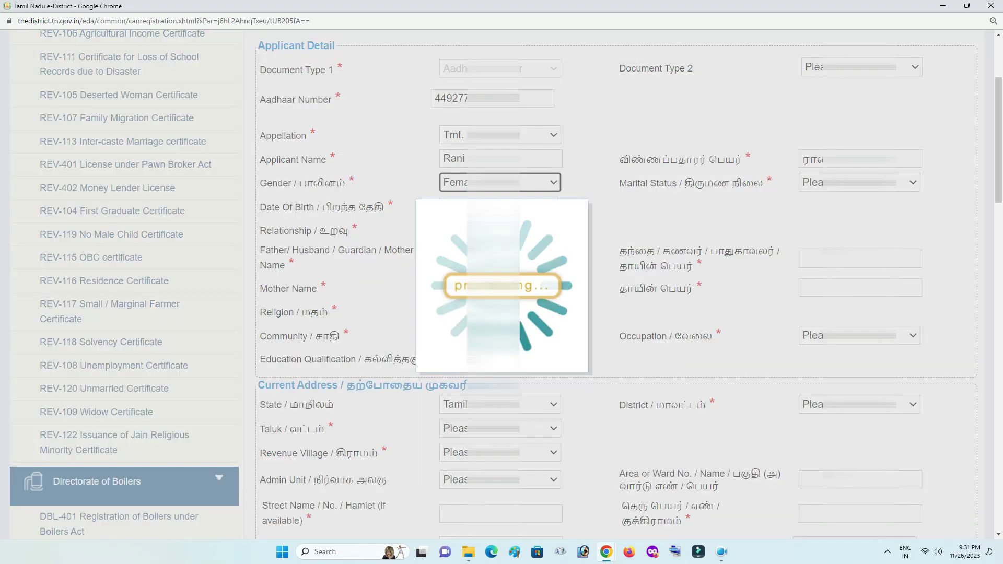
pyautogui.press('Tab')
pyautogui.hotkey('alt', 'Down')
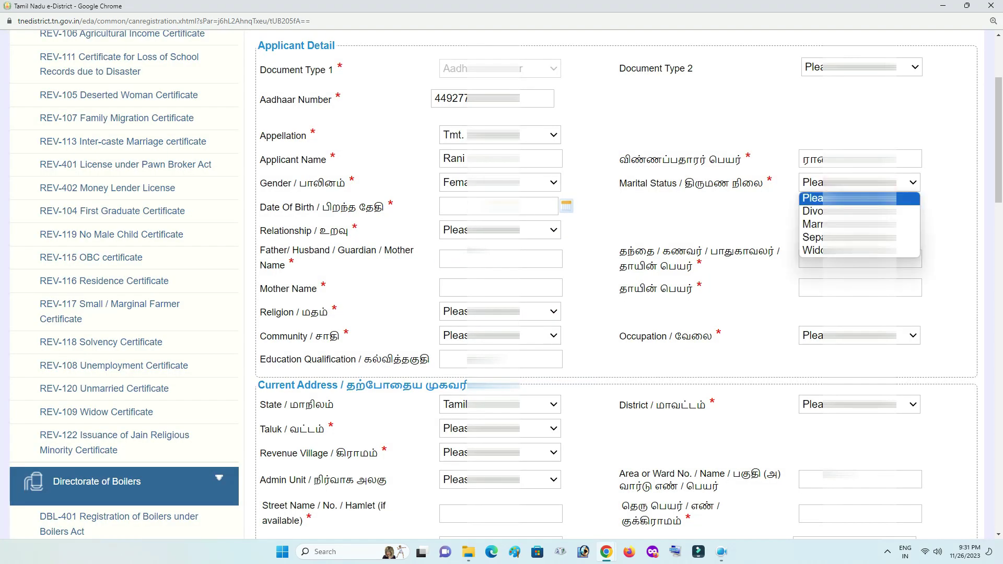
pyautogui.press('Down')
pyautogui.press('Down')
pyautogui.press('Down')
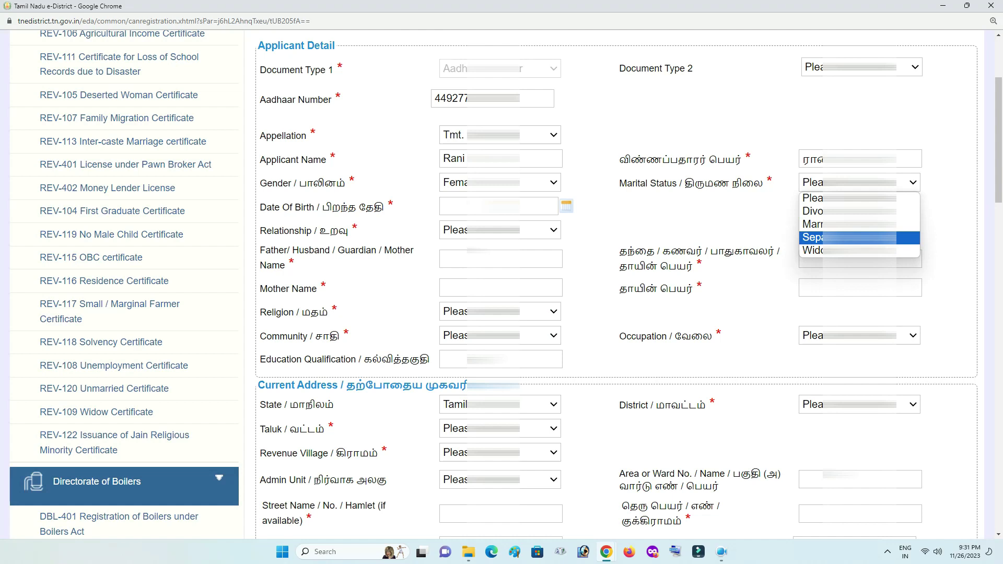
pyautogui.press('Down')
pyautogui.press('Up')
pyautogui.press('Up')
pyautogui.press('Up')
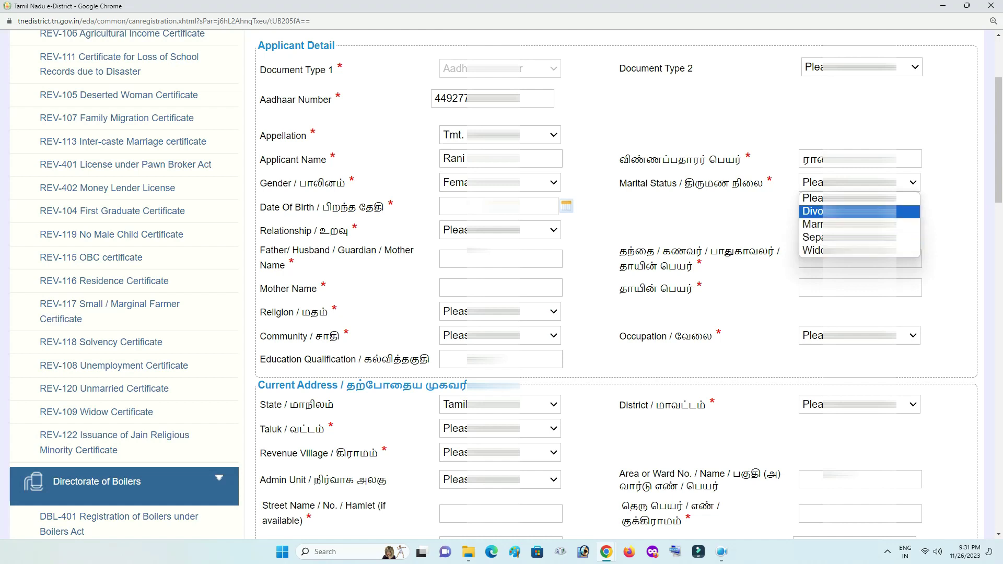
pyautogui.press('Down')
pyautogui.press('Down')
pyautogui.press('Up')
pyautogui.press('Up')
pyautogui.press('Down')
pyautogui.press('Down')
pyautogui.press('Down')
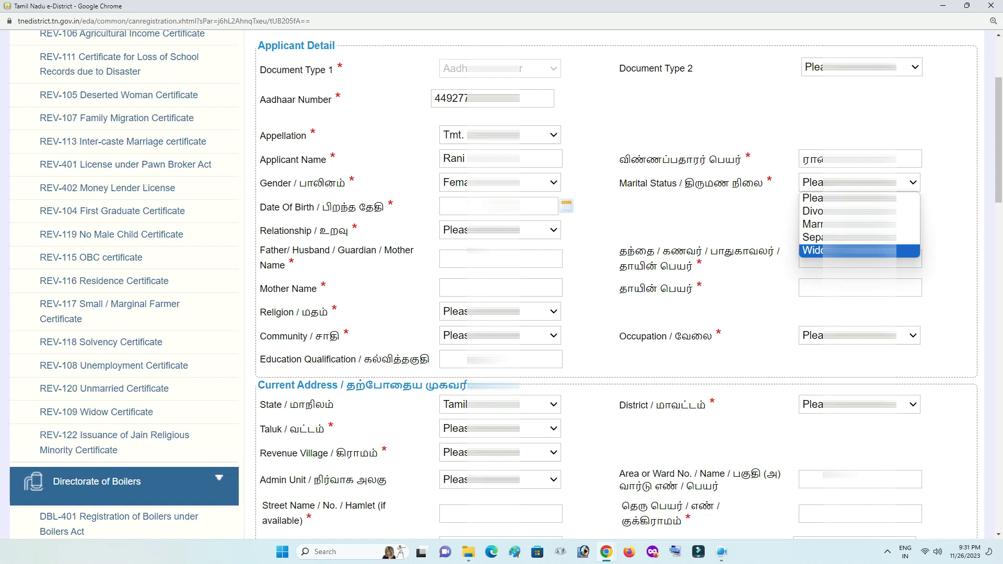
pyautogui.press('Up')
pyautogui.press('Up')
pyautogui.press('Return')
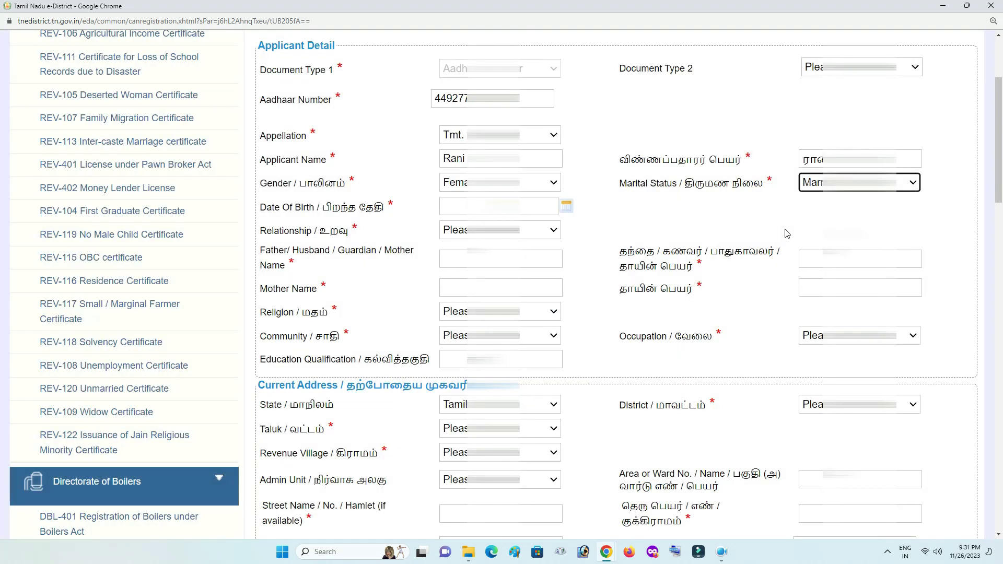
pyautogui.press('Tab')
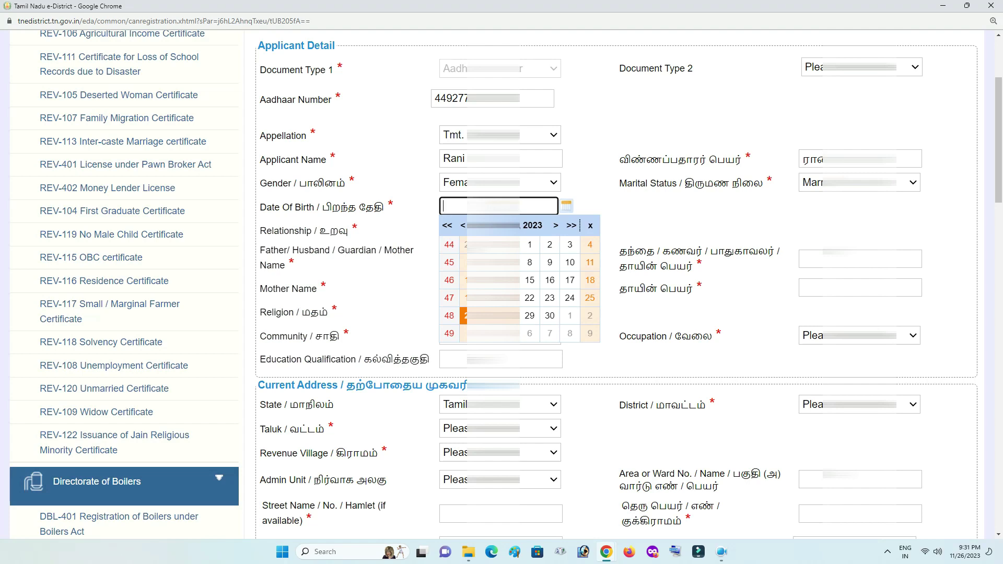
pyautogui.click(533, 228)
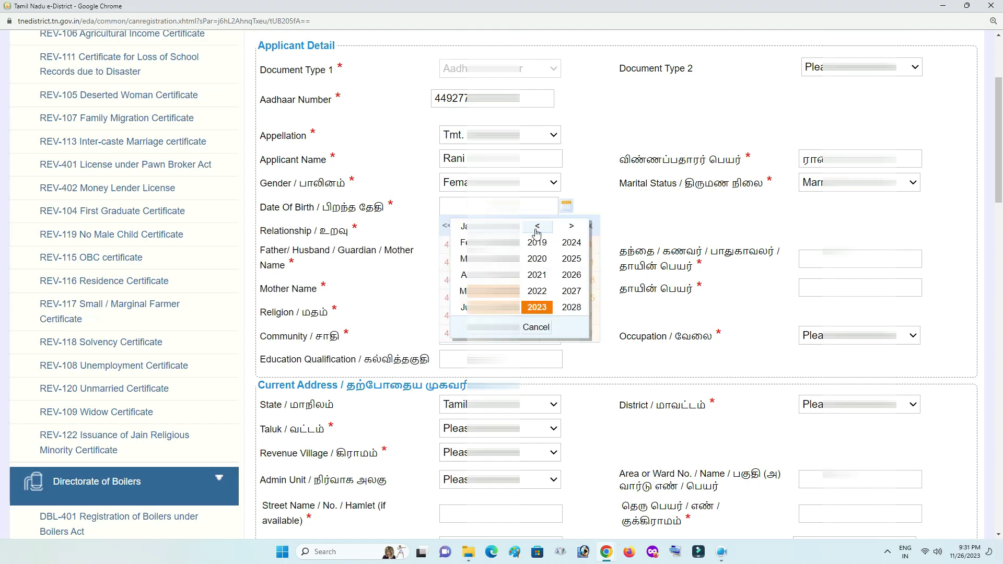
pyautogui.click(533, 228)
pyautogui.click(533, 228)
pyautogui.click(534, 227)
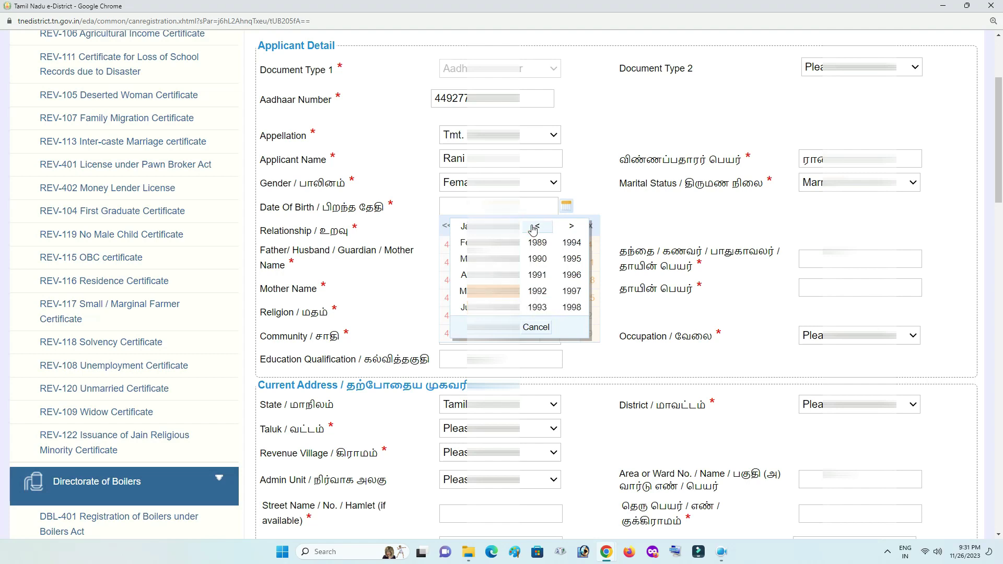
pyautogui.click(533, 227)
pyautogui.click(533, 227)
pyautogui.click(536, 243)
pyautogui.press('Return')
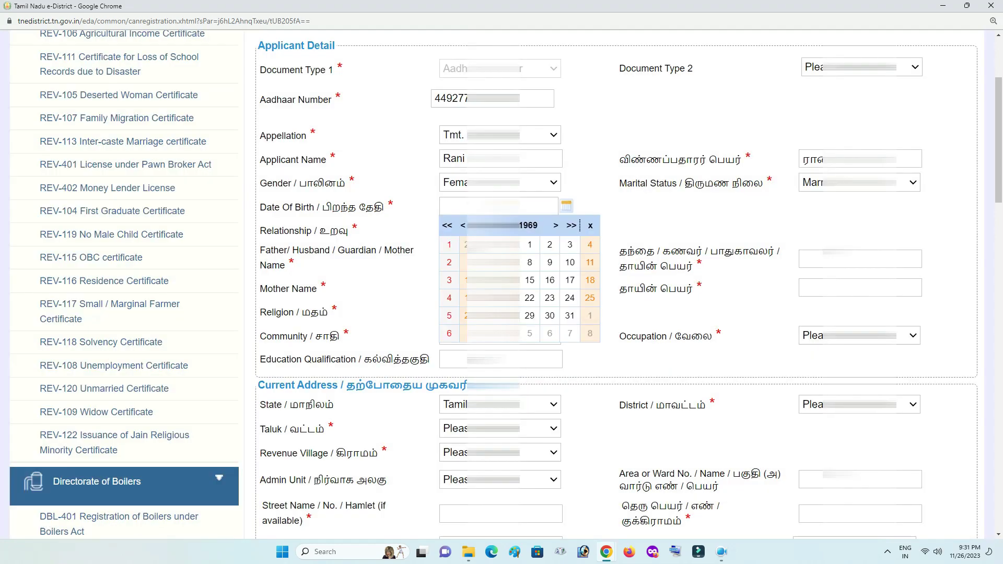
pyautogui.click(529, 245)
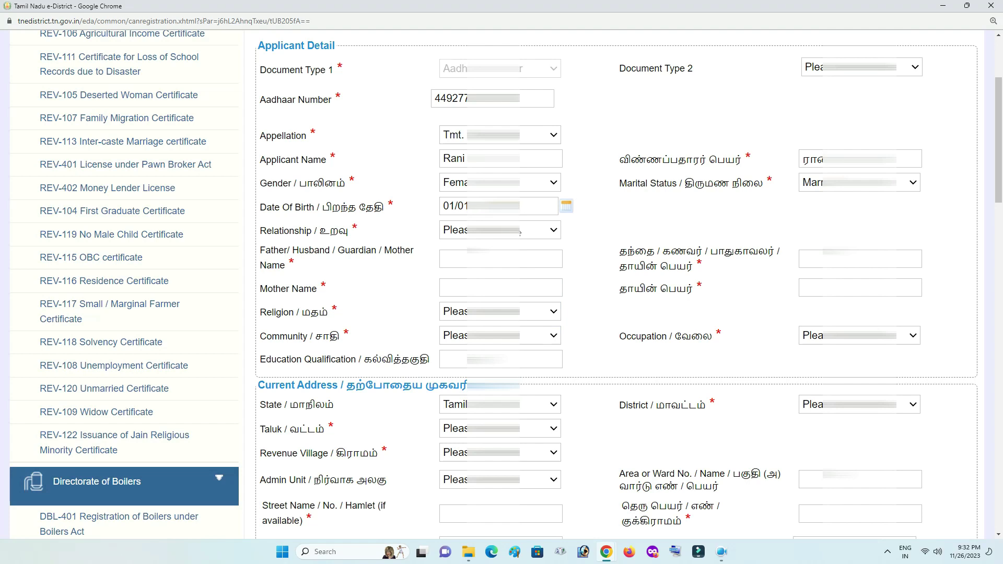
# - Set the relationship to Husband and enter the husband's name in English and Tamil
pyautogui.click(520, 233)
pyautogui.press('Down')
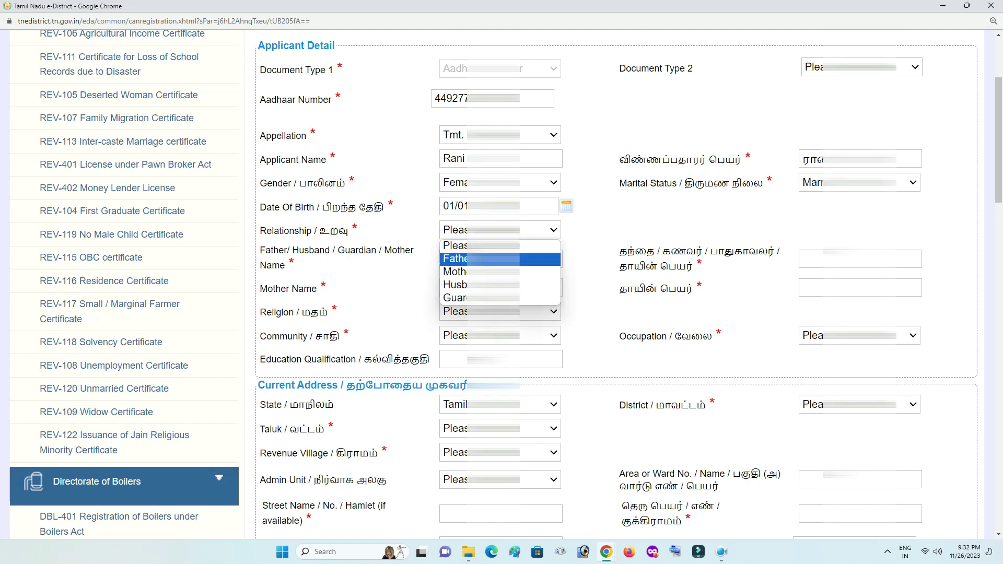
pyautogui.press('Down')
pyautogui.press('Down')
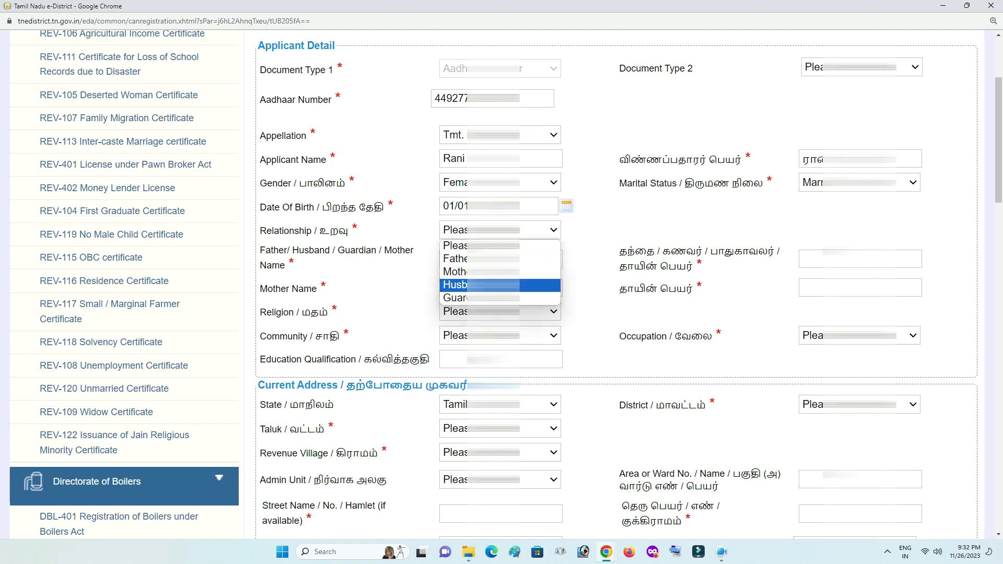
pyautogui.press('Return')
pyautogui.click(501, 258)
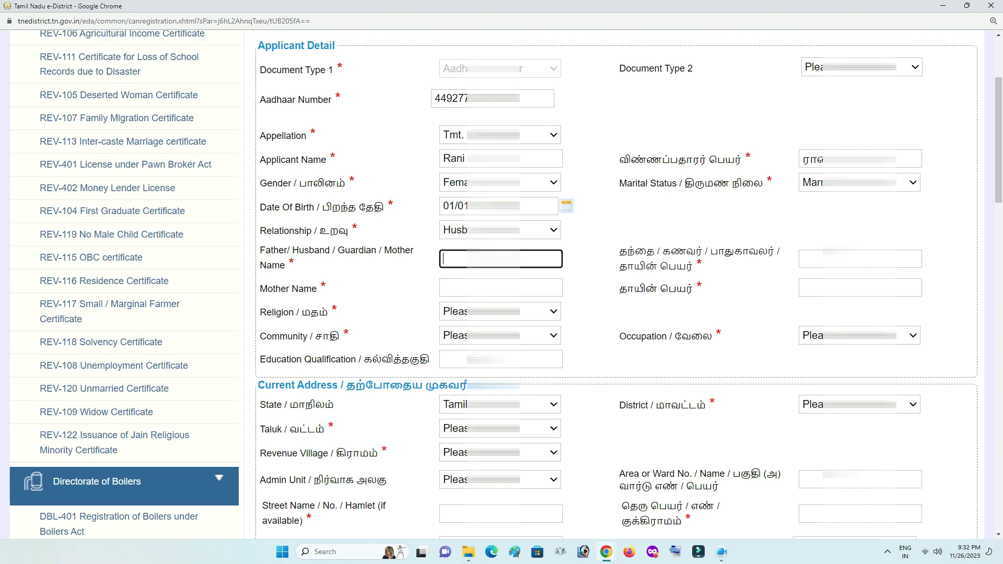
pyautogui.write('e')
pyautogui.press('BackSpace')
pyautogui.write('Elum')
pyautogui.click(860, 259)
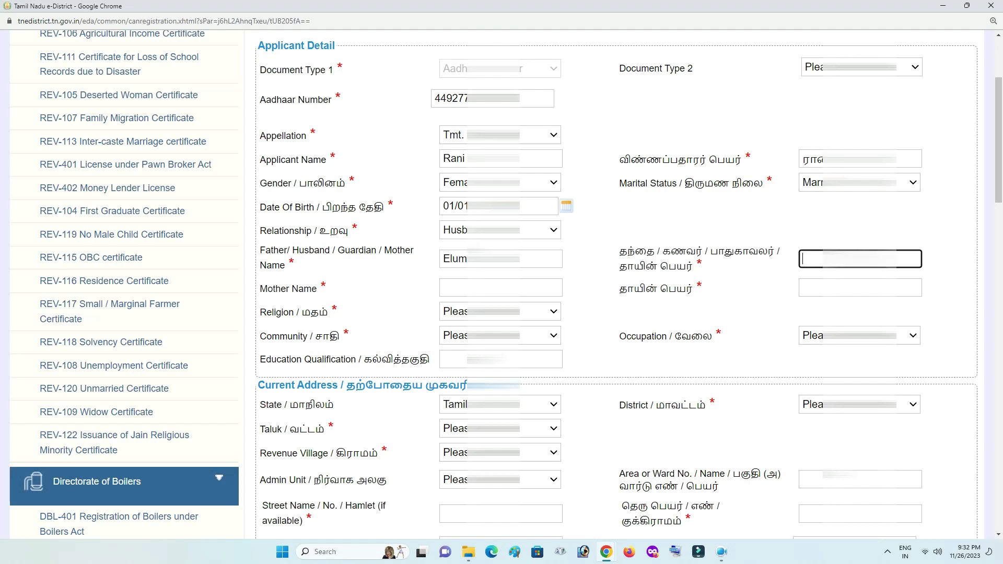
pyautogui.write('Elum')
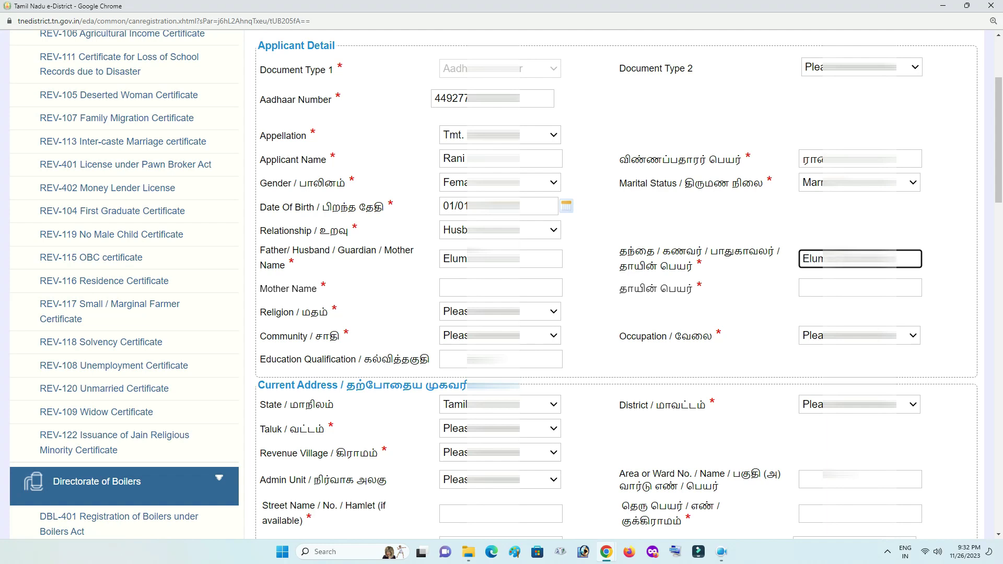
# - Enter the mother's name in English and Tamil, letting the Tamil husband's name transliterate
pyautogui.click(500, 288)
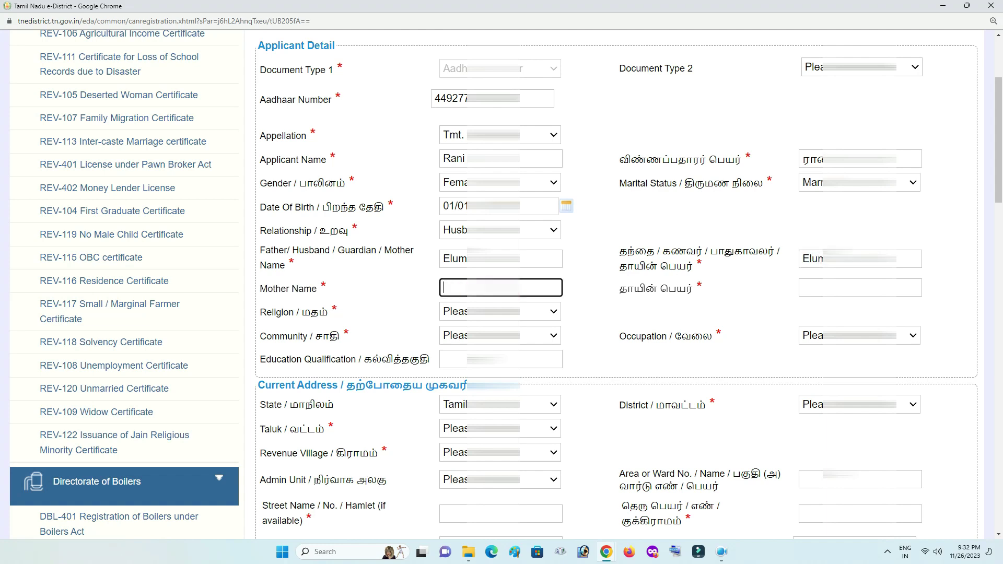
pyautogui.write('Selvi')
pyautogui.click(861, 287)
pyautogui.write('selvi')
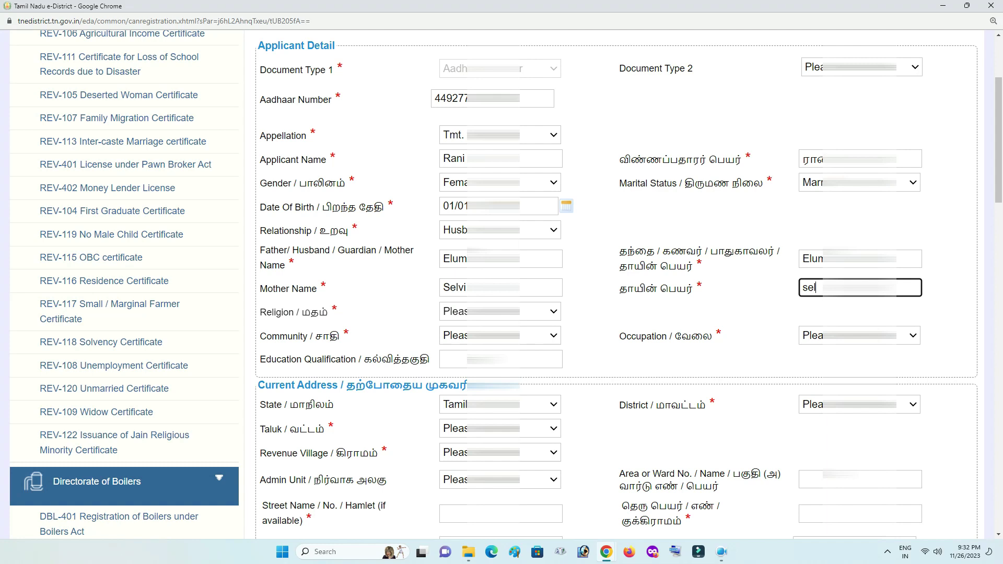
pyautogui.hotkey('shift', 'Tab')
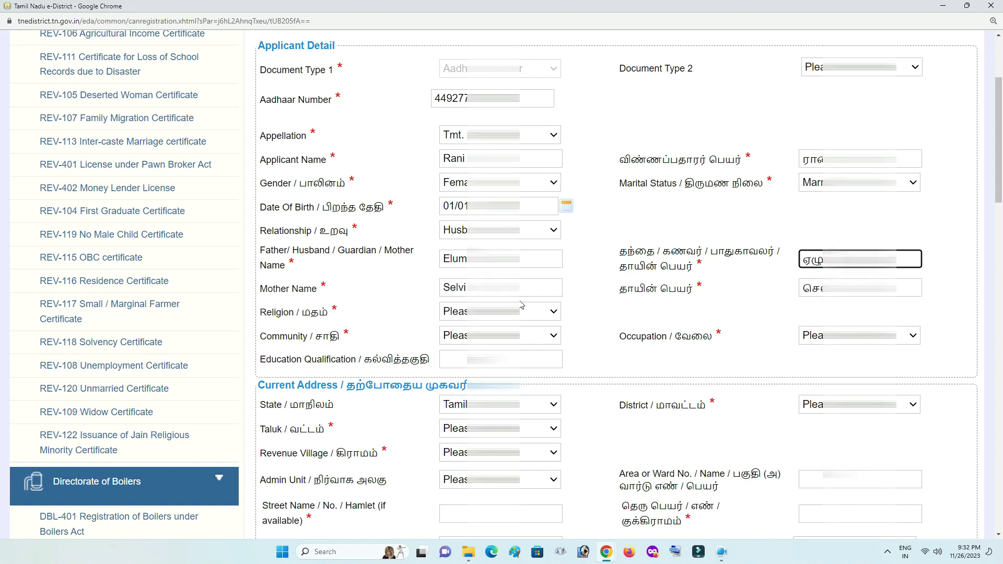
pyautogui.click(541, 311)
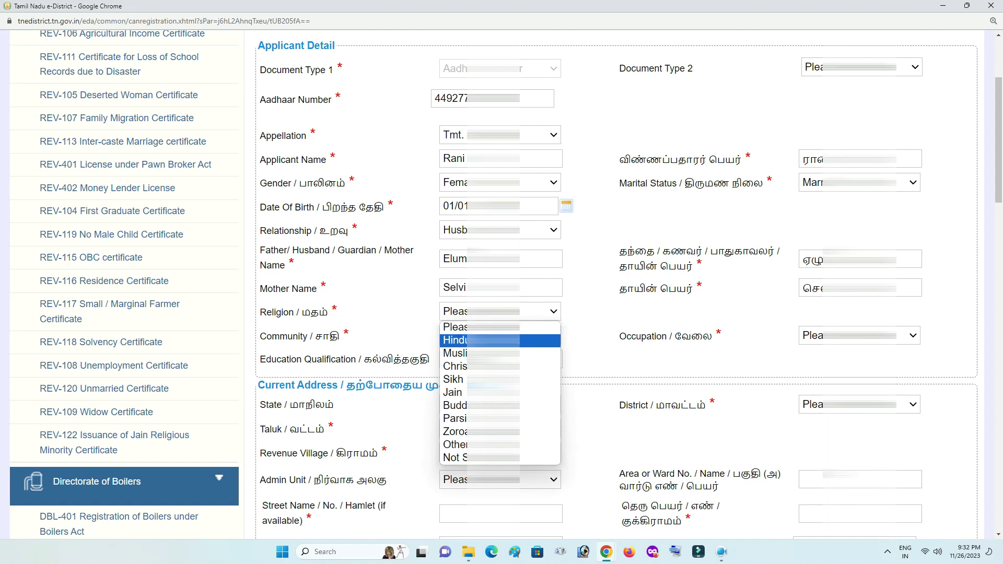
# - Choose Hindu religion, MBC community and Non-workers occupation for the applicant
pyautogui.press('Return')
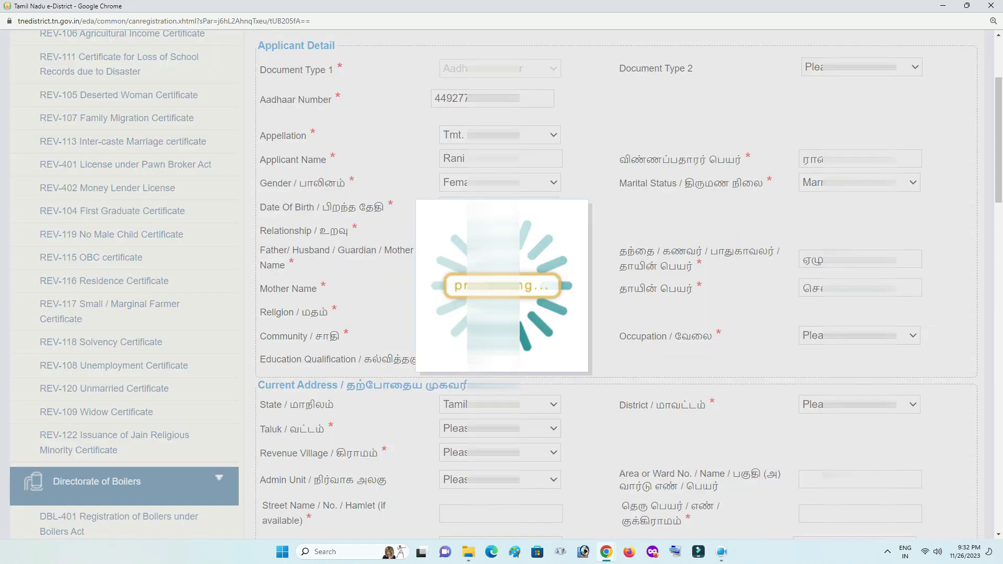
pyautogui.press('Tab')
pyautogui.hotkey('alt', 'Down')
pyautogui.press('Down')
pyautogui.press('Down')
pyautogui.press('Down')
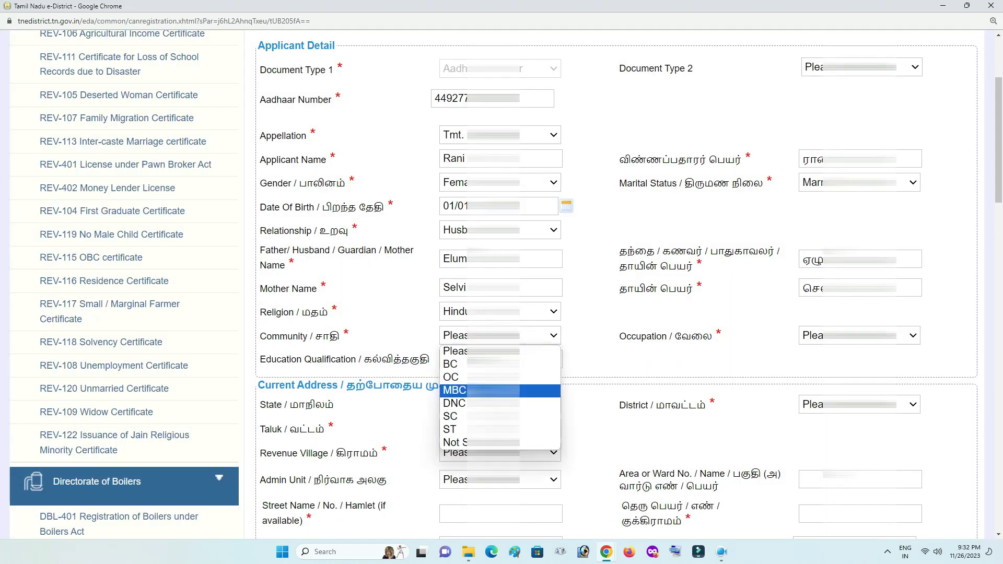
pyautogui.press('Return')
pyautogui.click(913, 335)
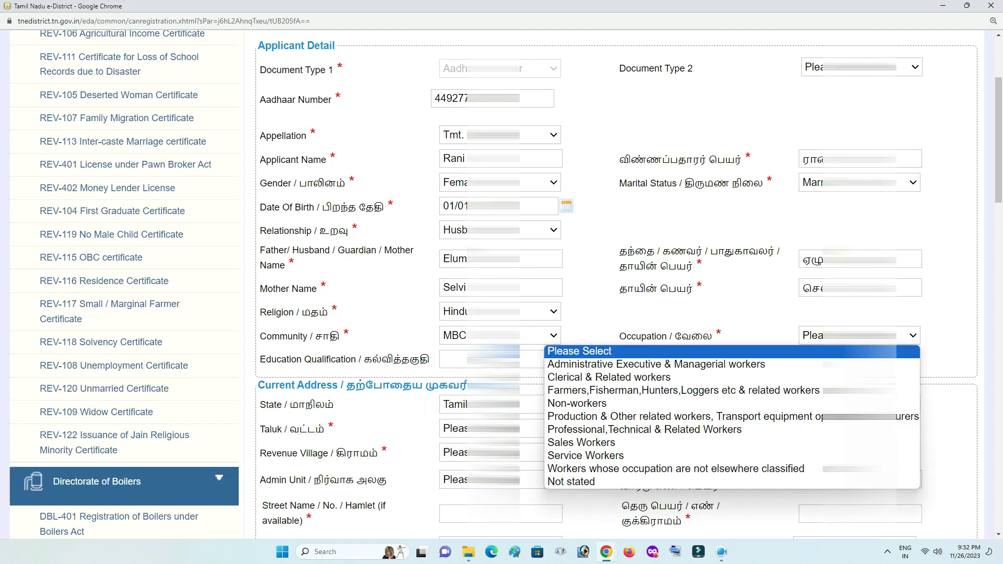
pyautogui.click(802, 403)
pyautogui.scroll(-2, 792, 352)
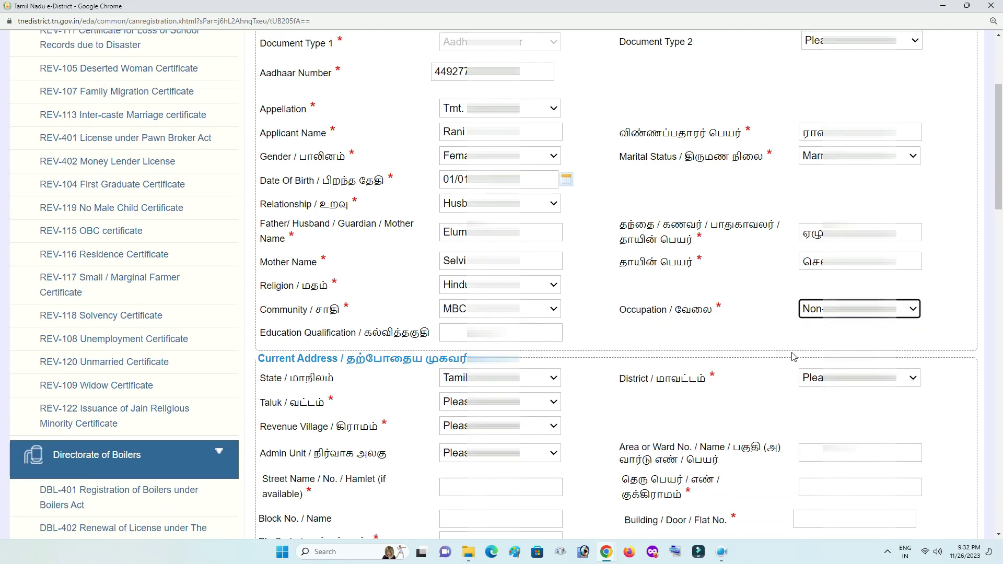
pyautogui.scroll(-3, 795, 355)
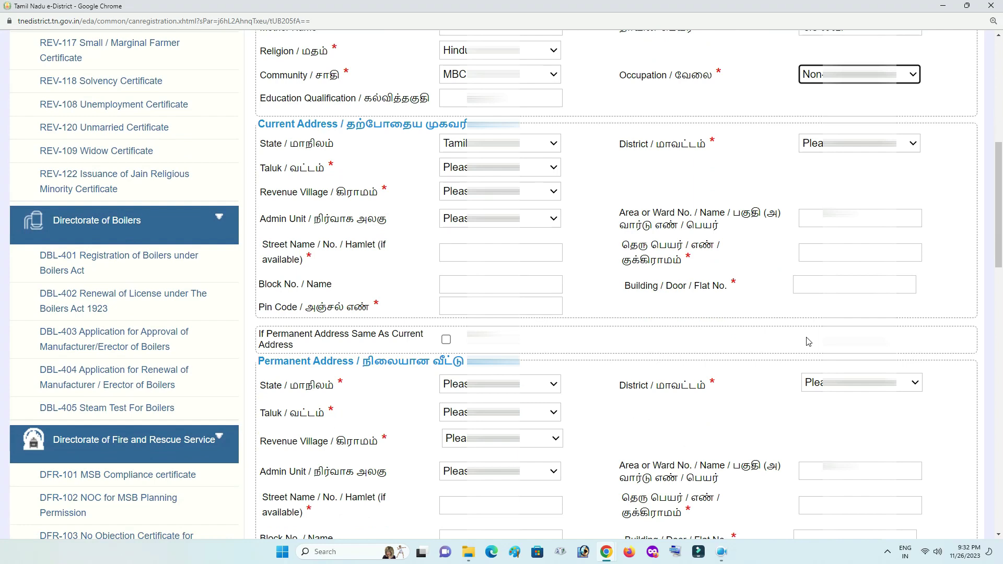
pyautogui.press('Tab')
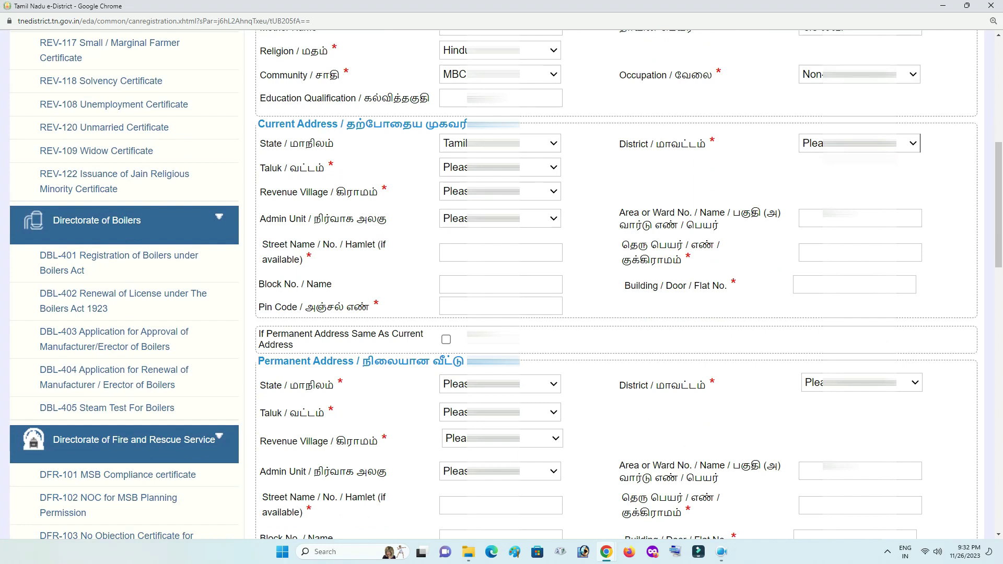
pyautogui.hotkey('alt', 'Down')
# - Set the current-address district to Kallakurichi and pick its taluk and revenue village
pyautogui.press('k')
pyautogui.press('Return')
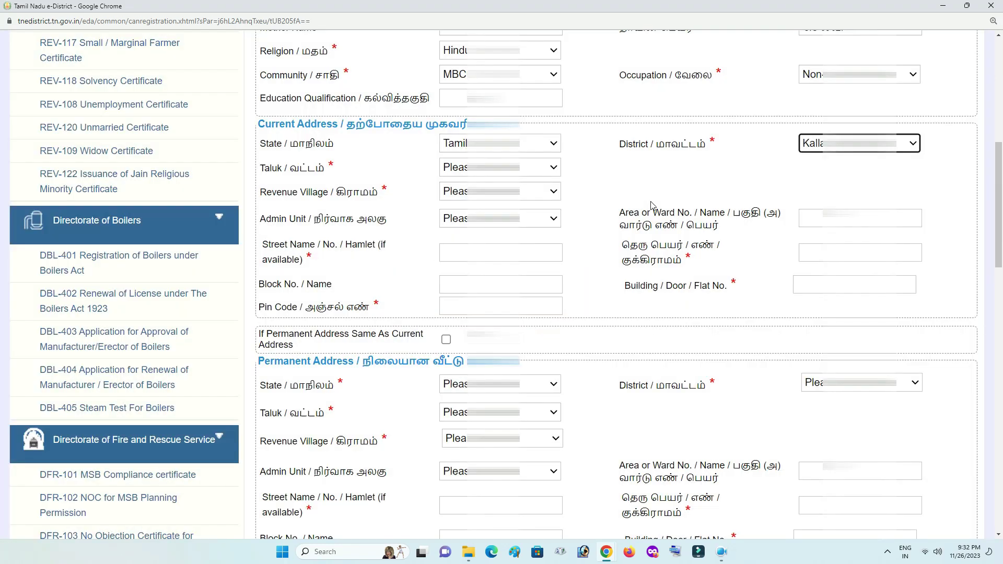
pyautogui.click(527, 169)
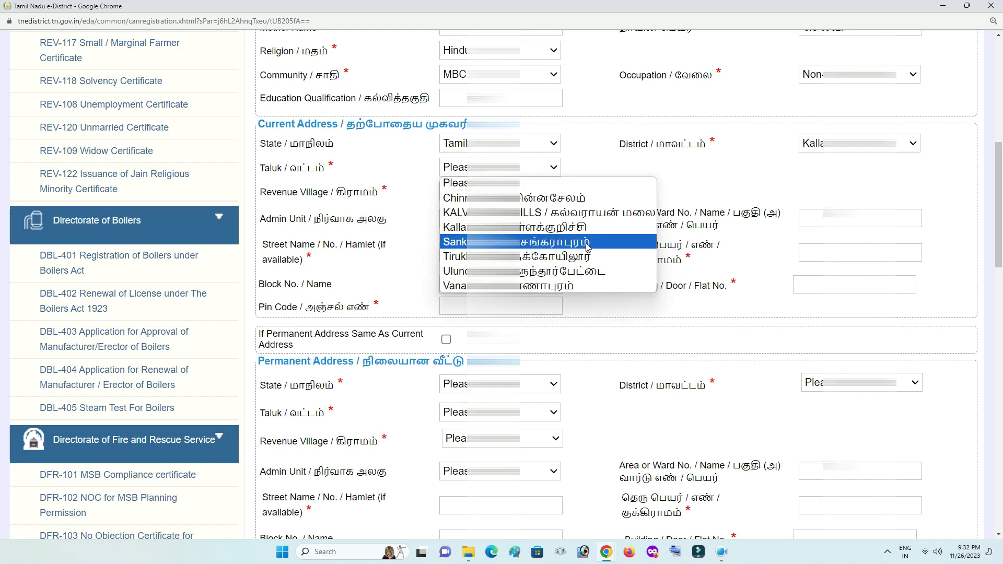
pyautogui.click(585, 257)
pyautogui.click(526, 192)
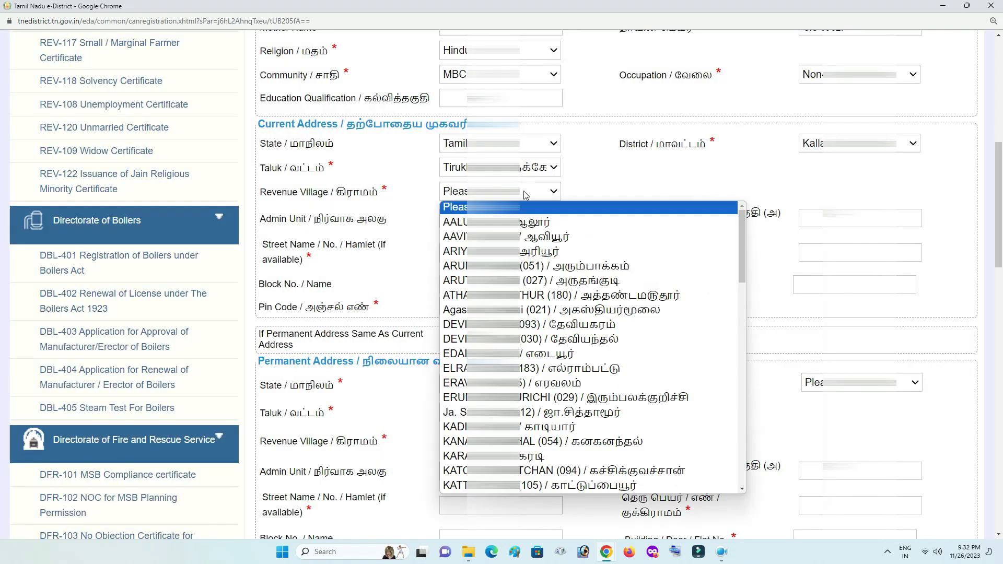
pyautogui.scroll(-10, 559, 256)
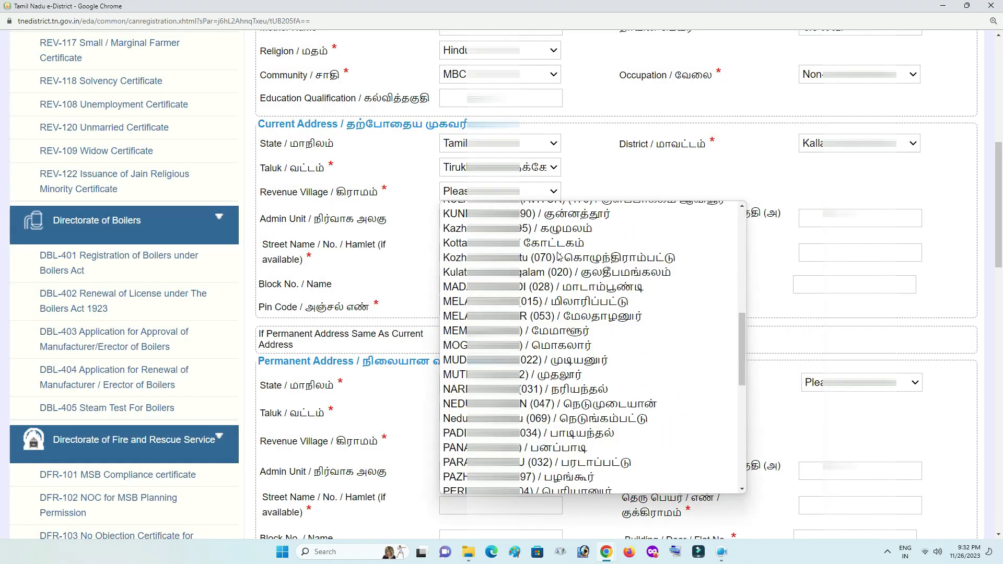
pyautogui.scroll(-2, 558, 256)
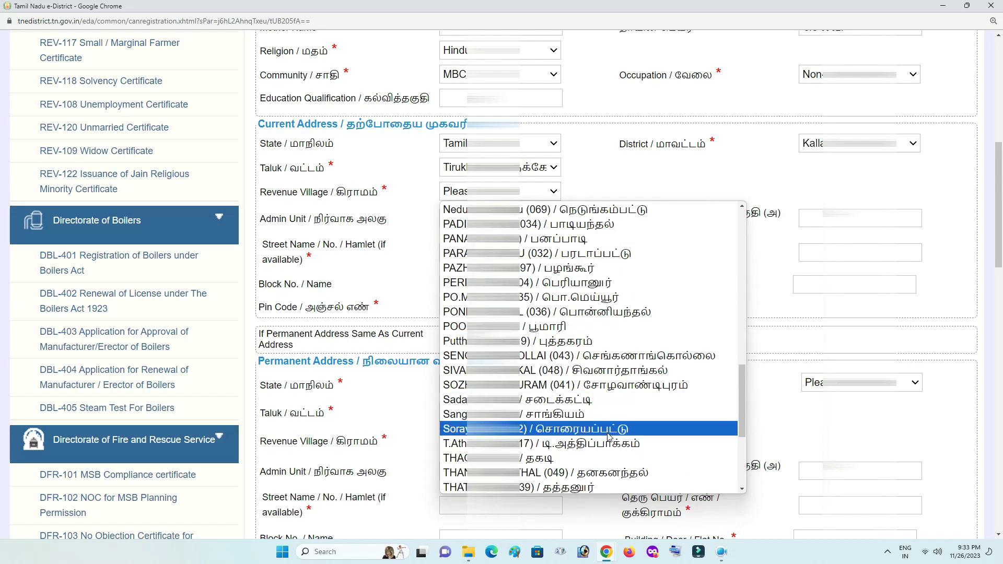
pyautogui.click(621, 370)
pyautogui.press('Tab')
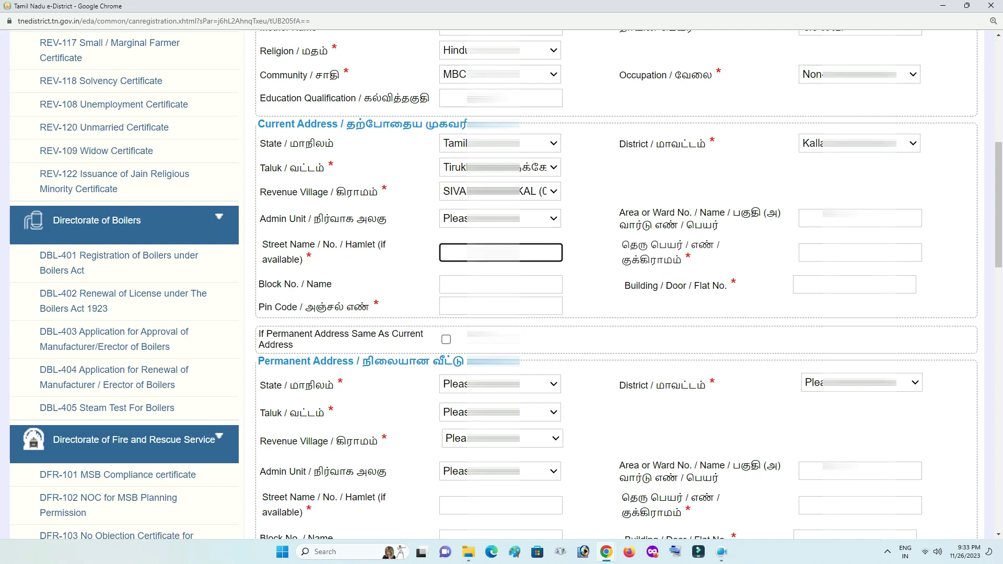
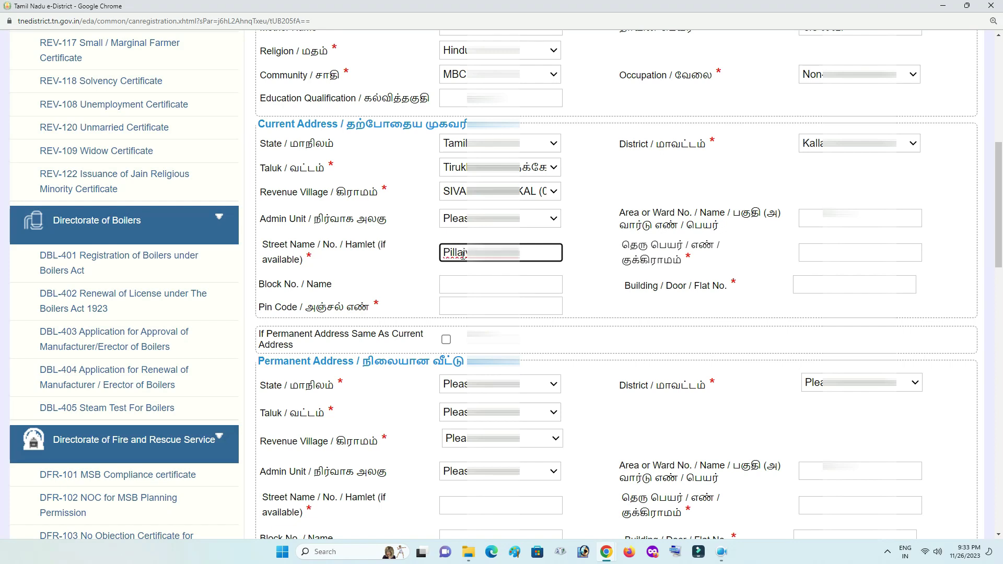
# - Enter the street name in English and Tamil, door number and pin code, and mark permanent address same
pyautogui.click(805, 252)
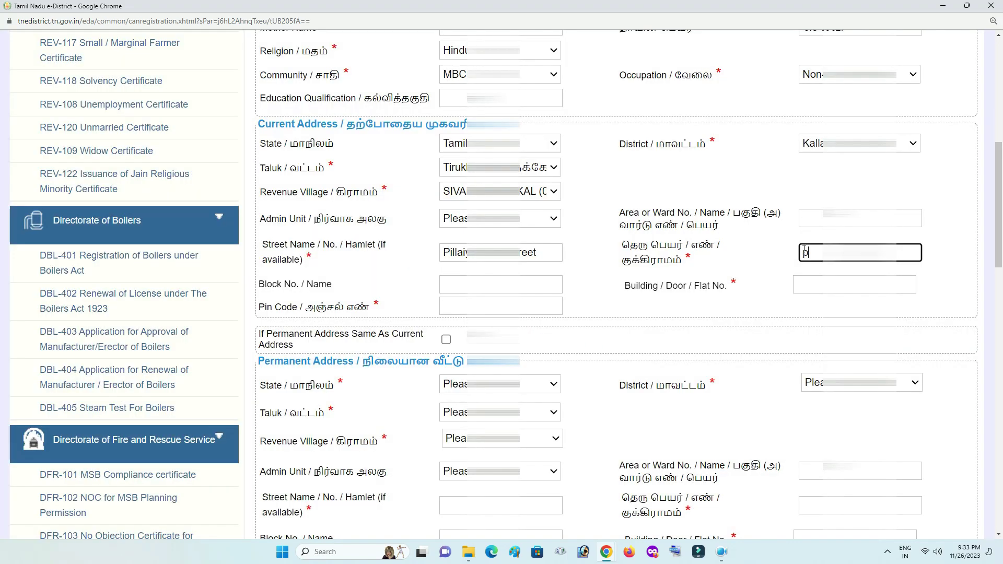
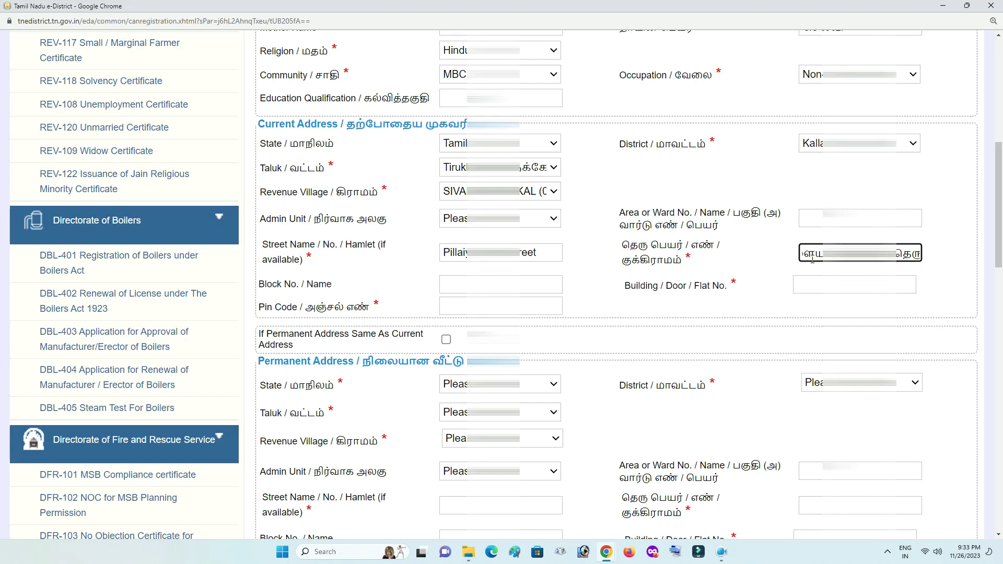
pyautogui.press('Tab')
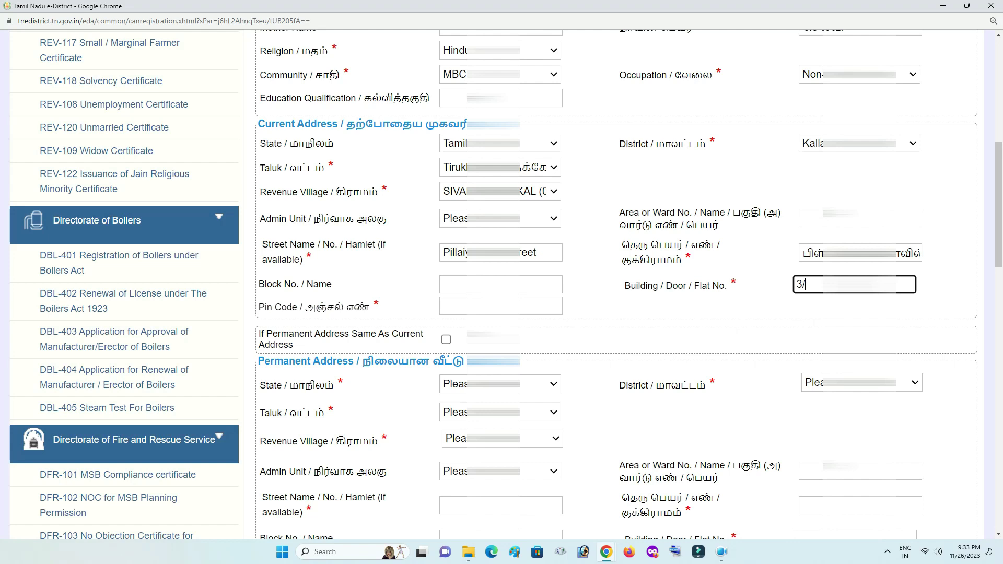
pyautogui.click(466, 303)
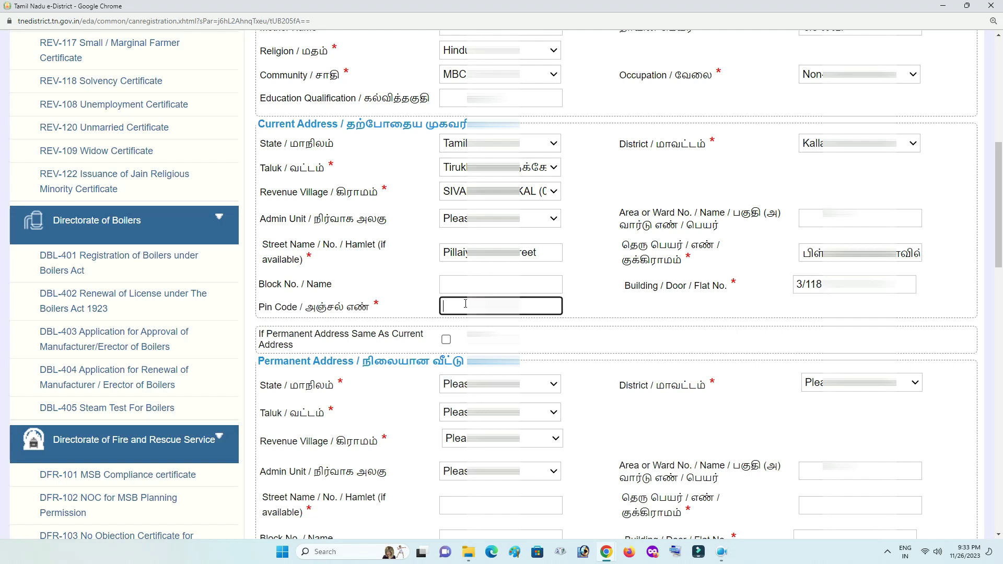
pyautogui.write('6057')
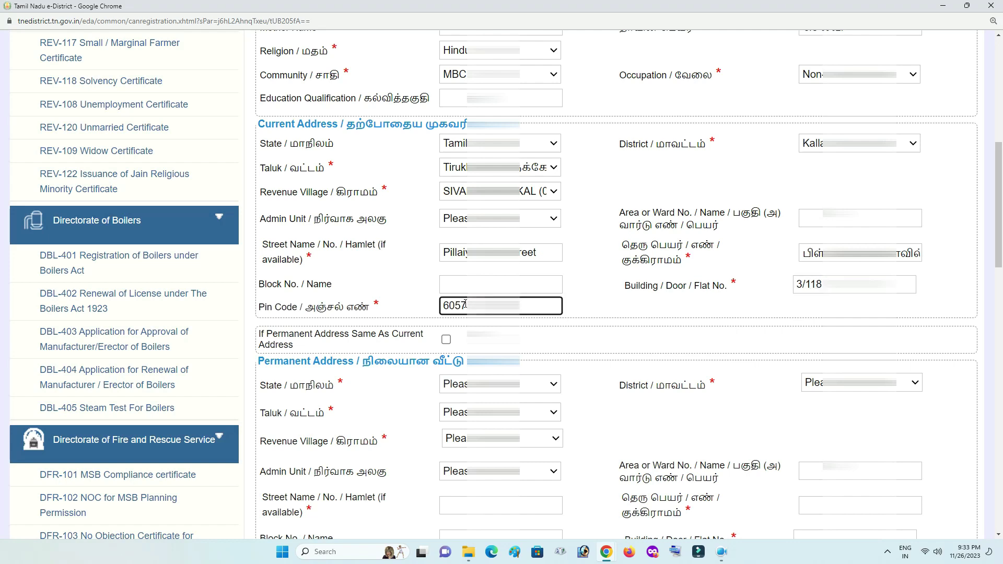
pyautogui.click(445, 341)
# - Enter the applicant's mobile number, verify it with the received OTP, and submit the registration
pyautogui.scroll(-1, 562, 284)
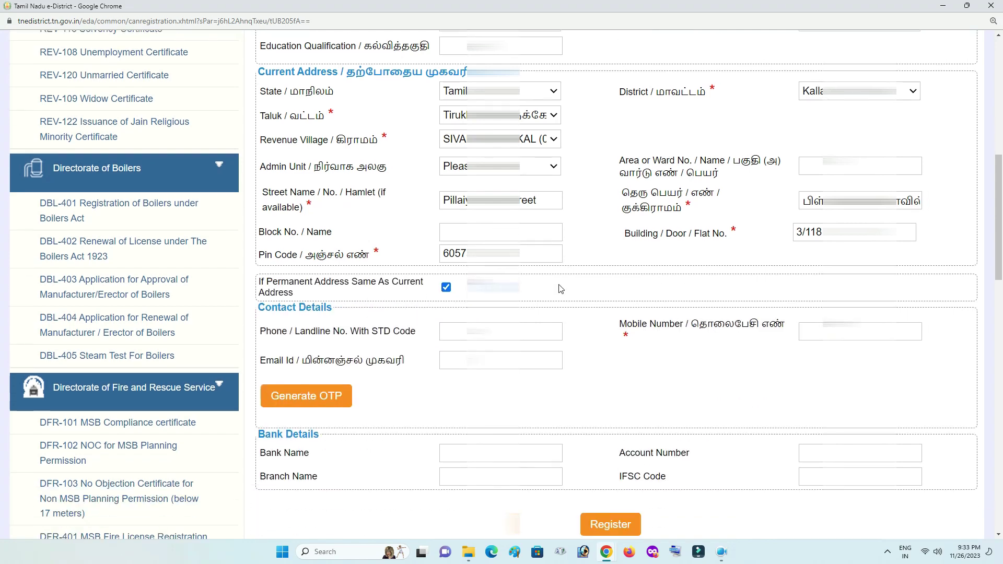
pyautogui.click(836, 331)
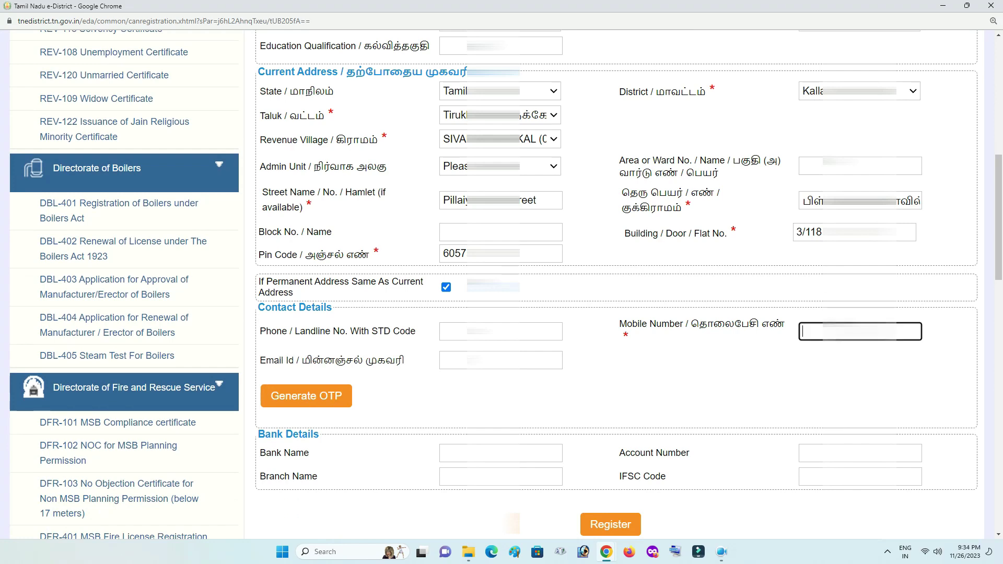
pyautogui.scroll(-2, 501, 285)
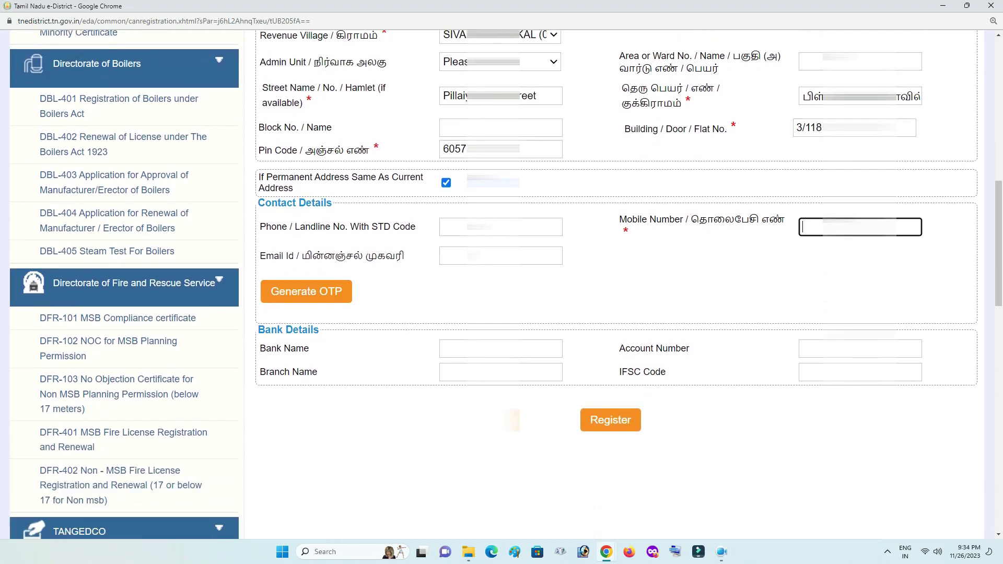
pyautogui.write('9150')
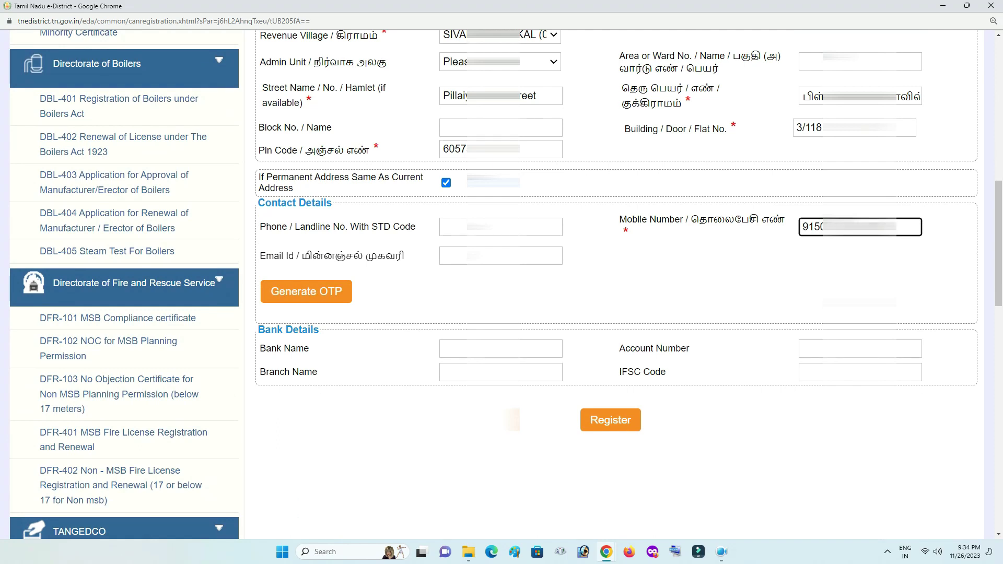
pyautogui.click(315, 297)
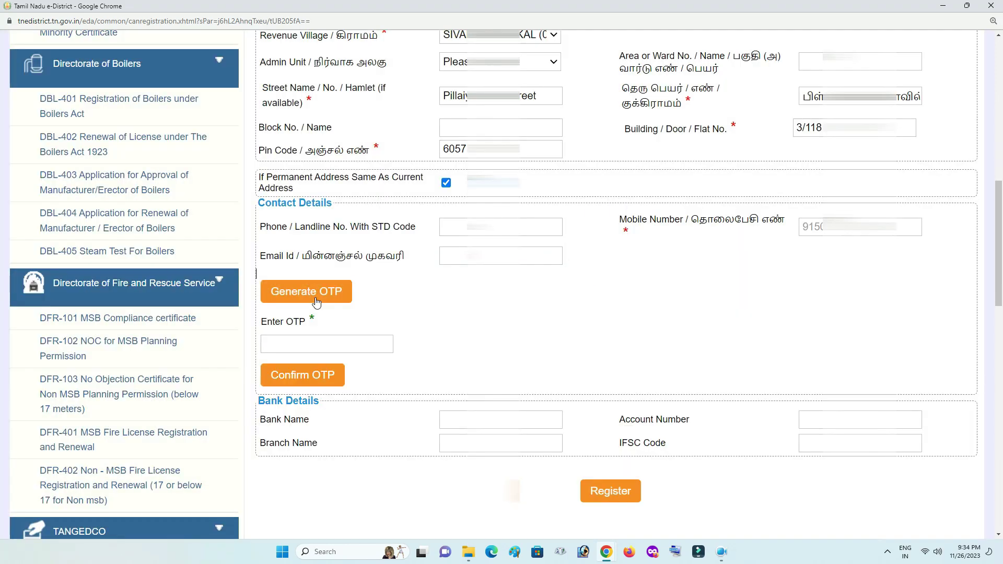
pyautogui.click(333, 342)
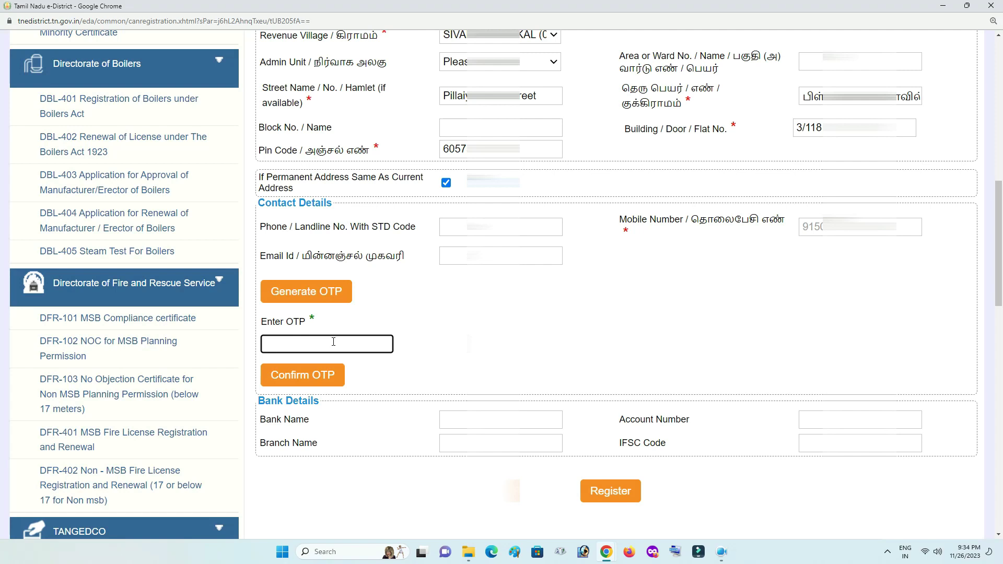
pyautogui.click(323, 376)
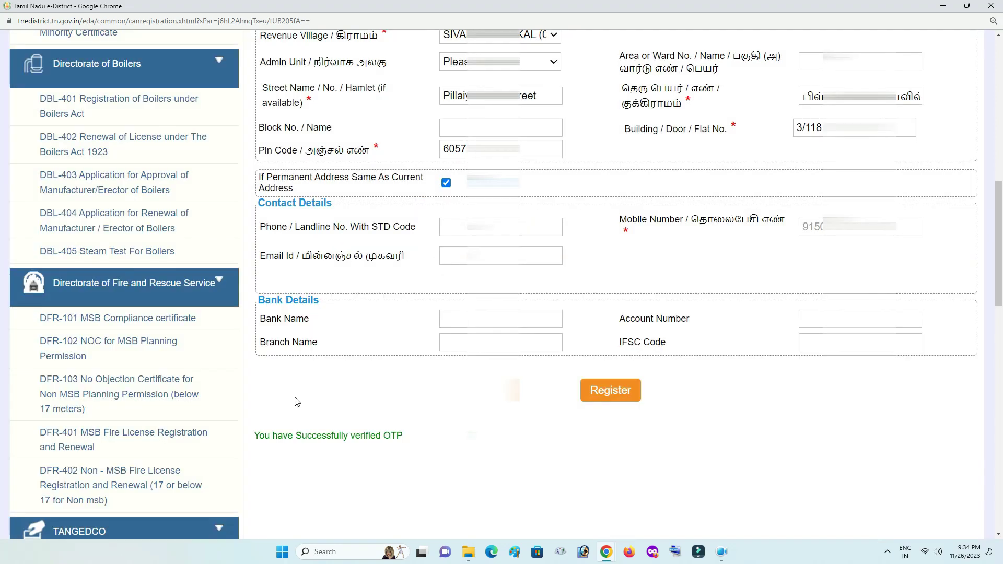
pyautogui.click(610, 390)
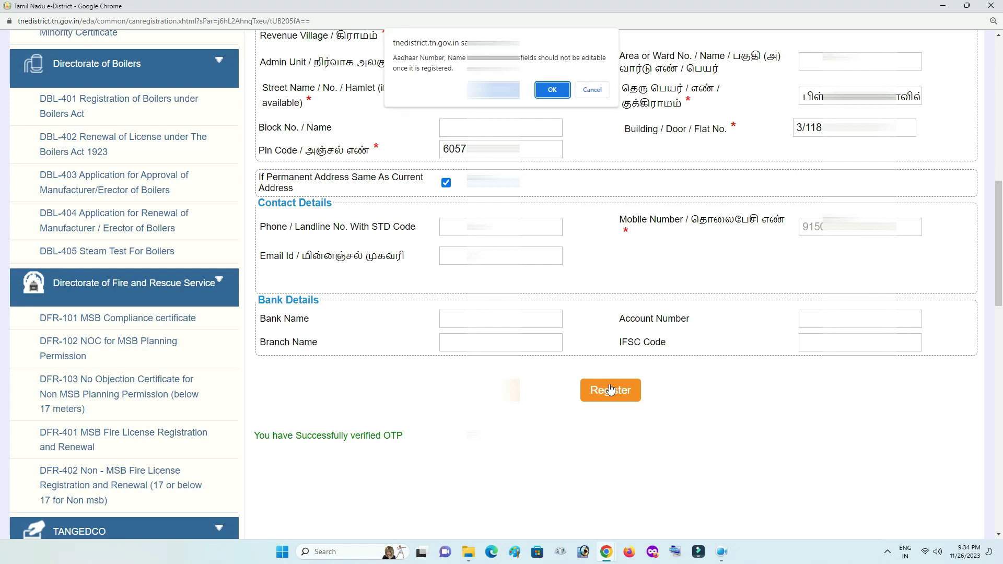
# - Accept the registration confirmation, dismiss the browser save prompt, and proceed from the success page
pyautogui.click(551, 90)
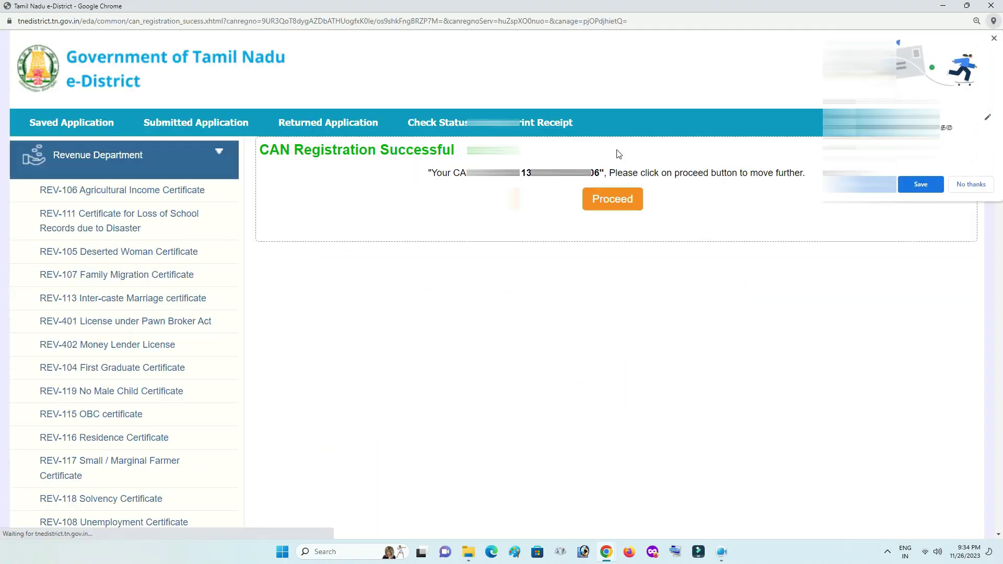
pyautogui.click(972, 185)
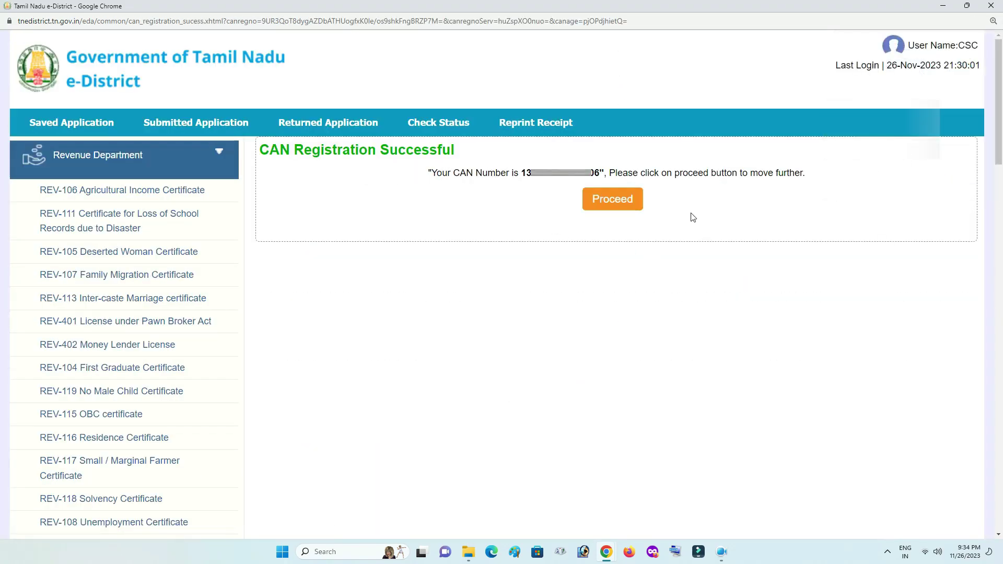
pyautogui.click(618, 204)
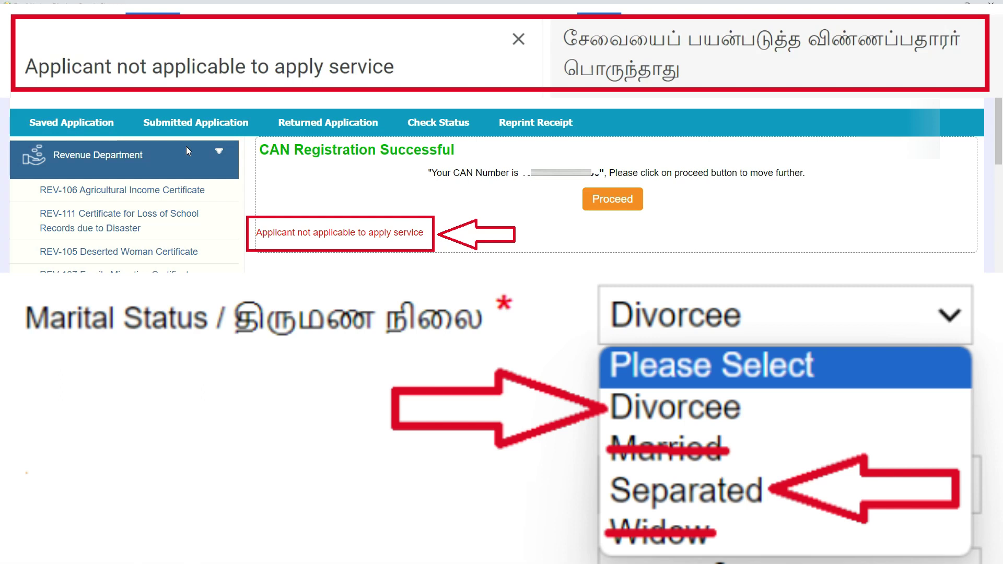
# - Open REV-105 Deserted Woman Certificate and find the applicant's record by her pasted CAN number
pyautogui.click(198, 255)
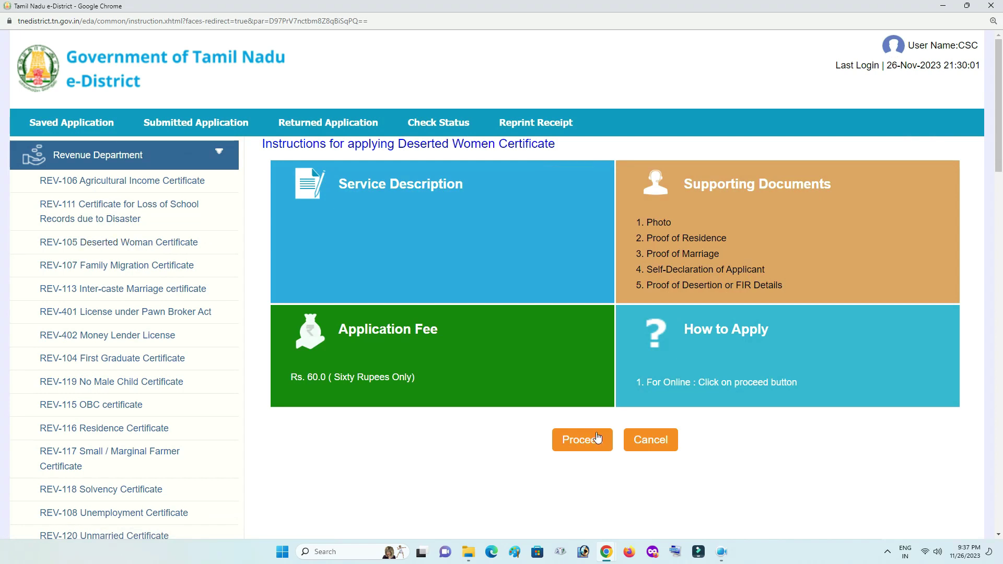
pyautogui.click(594, 439)
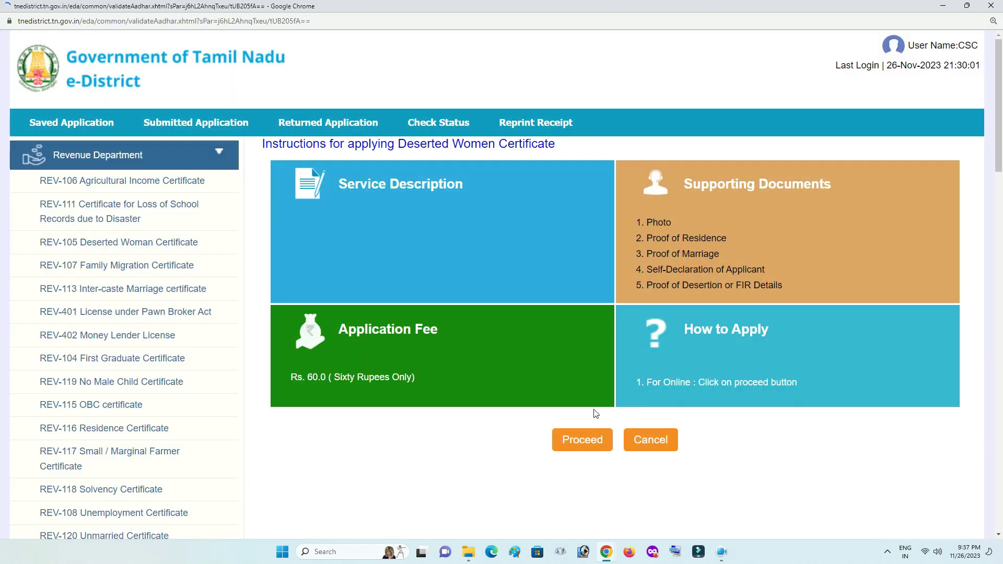
pyautogui.click(517, 282)
pyautogui.hotkey('ctrl', 'v')
pyautogui.click(624, 367)
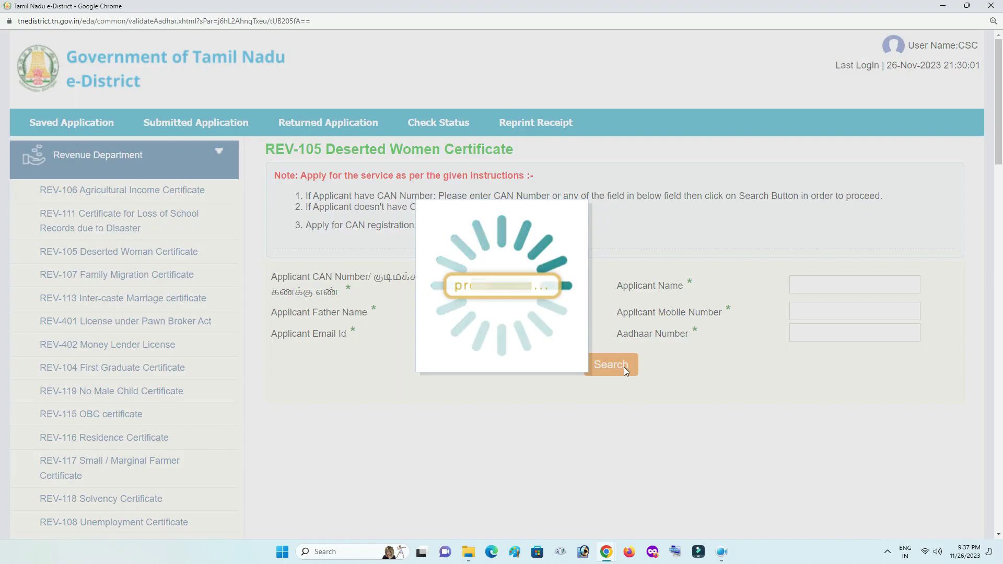
pyautogui.click(286, 423)
# - Edit the applicant's CAN details and change marital status to Separated
pyautogui.click(604, 479)
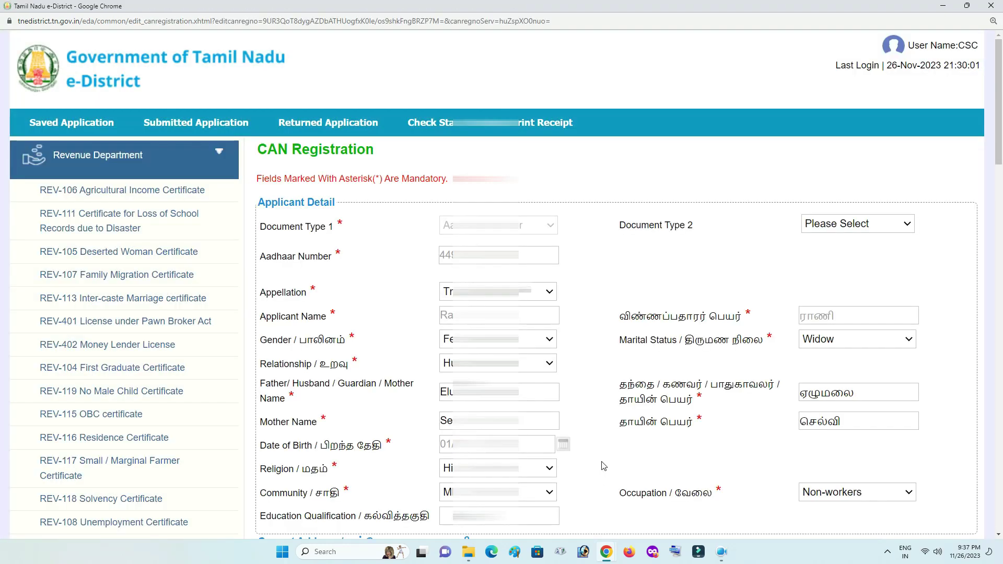
pyautogui.scroll(-1, 857, 309)
pyautogui.click(854, 296)
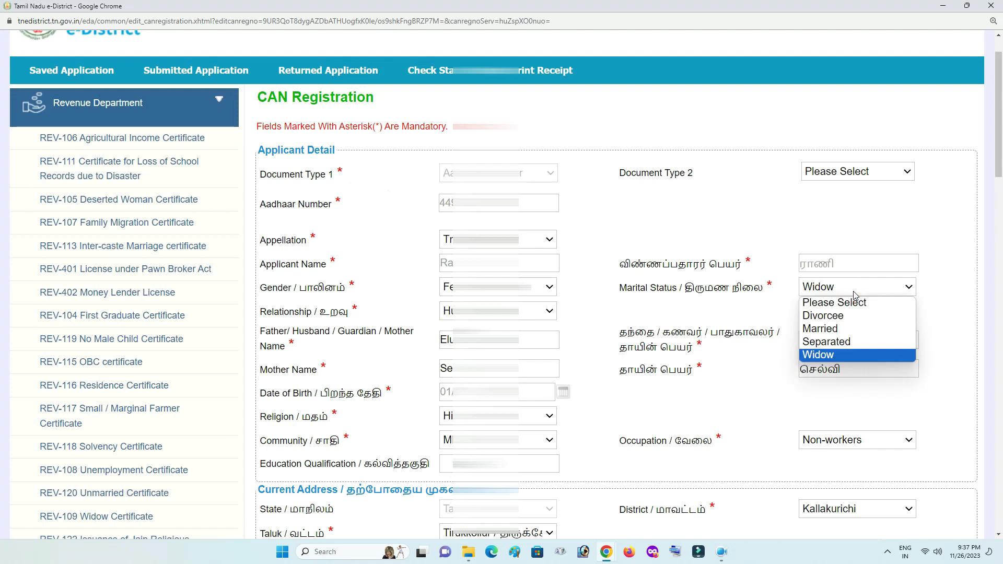
pyautogui.click(839, 346)
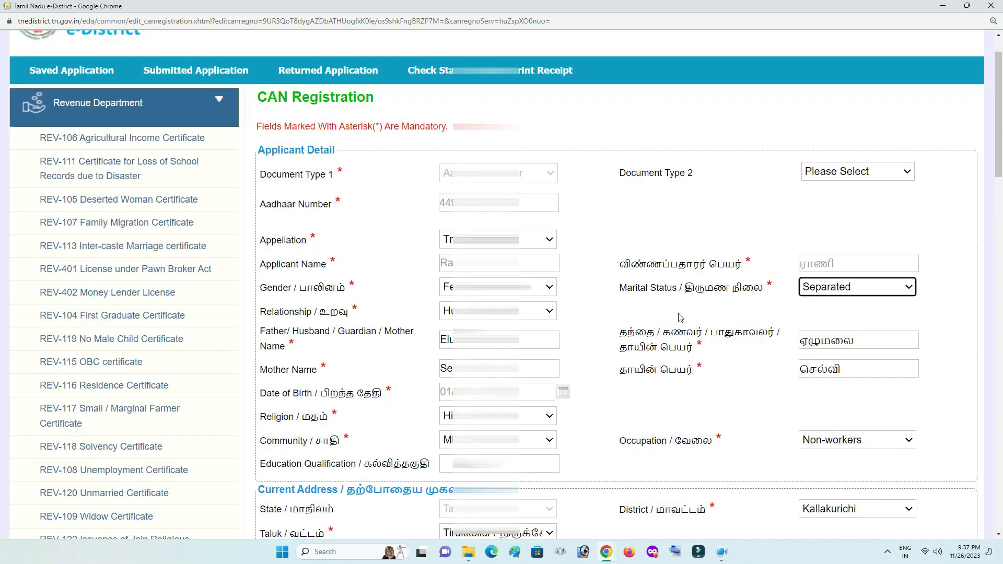
pyautogui.scroll(-12, 668, 346)
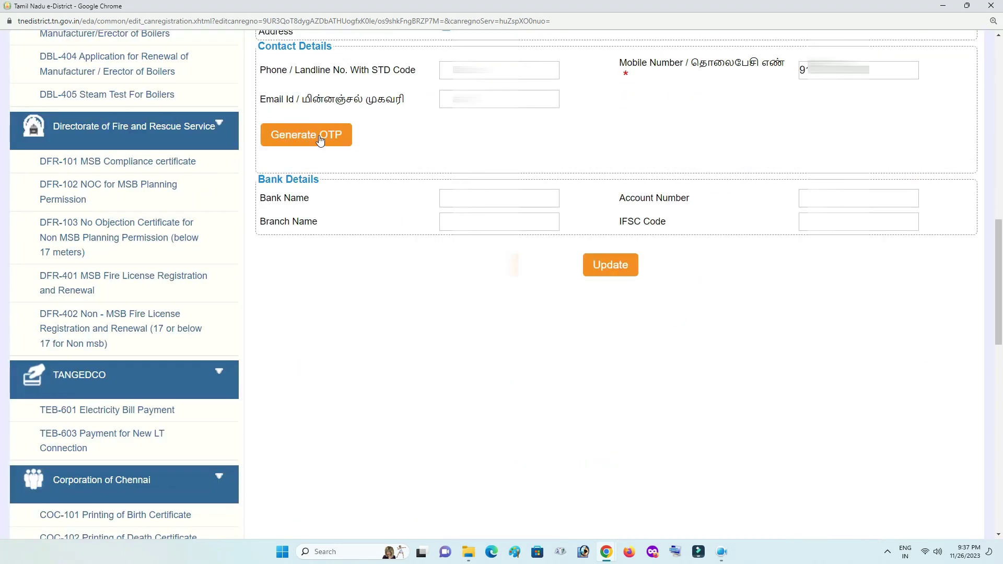
# - Confirm the mobile number with the received OTP, update the CAN details, and continue to the application form
pyautogui.click(323, 137)
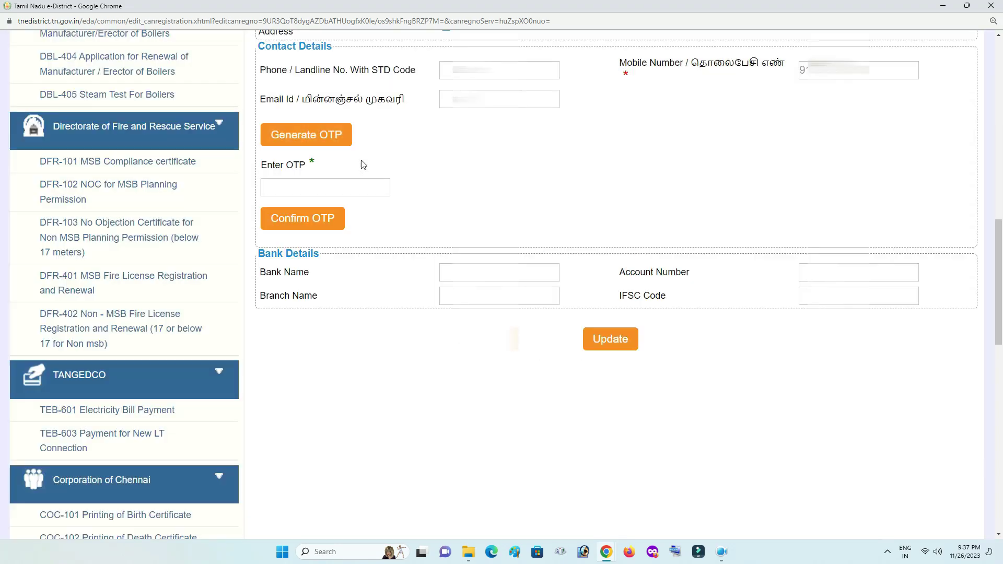
pyautogui.click(328, 188)
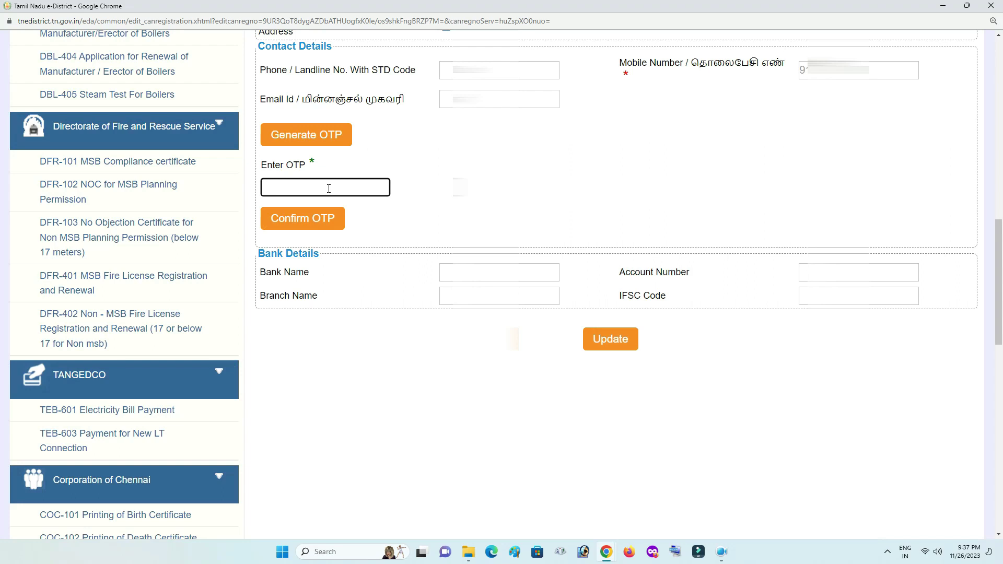
pyautogui.click(324, 220)
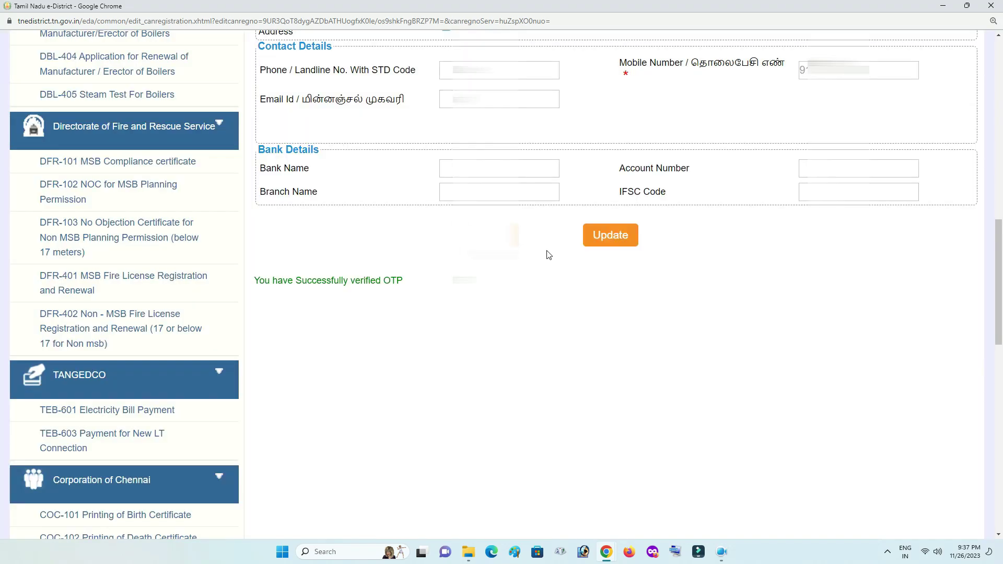
pyautogui.click(625, 246)
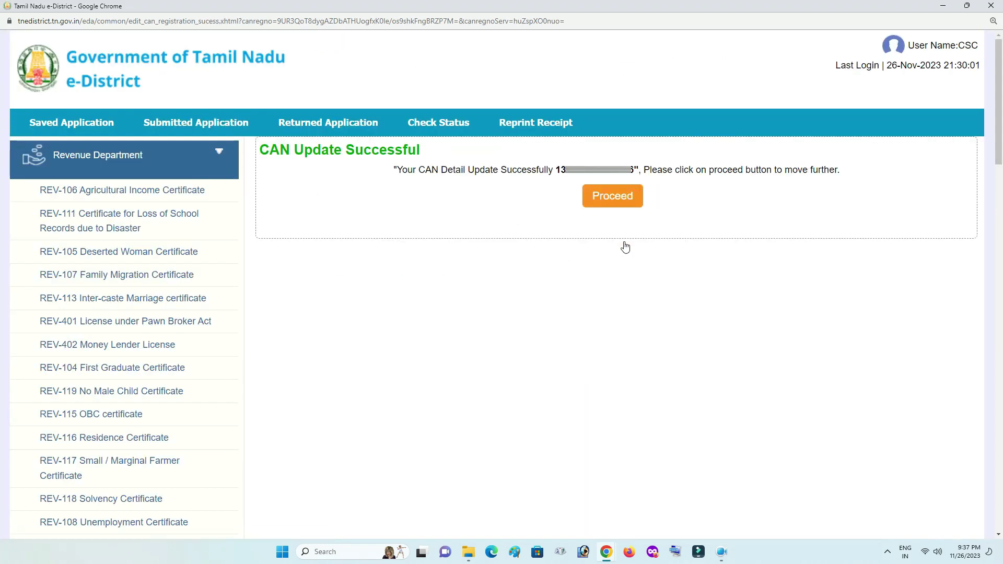
pyautogui.click(613, 196)
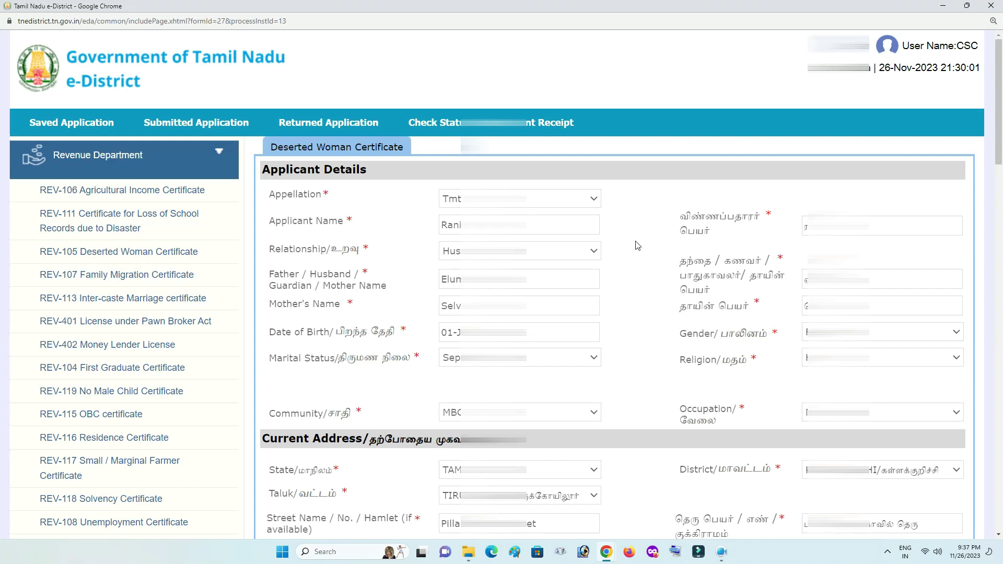
# - Open the Date of Marriage calendar in the form's Marriage Details section
pyautogui.scroll(-7, 640, 244)
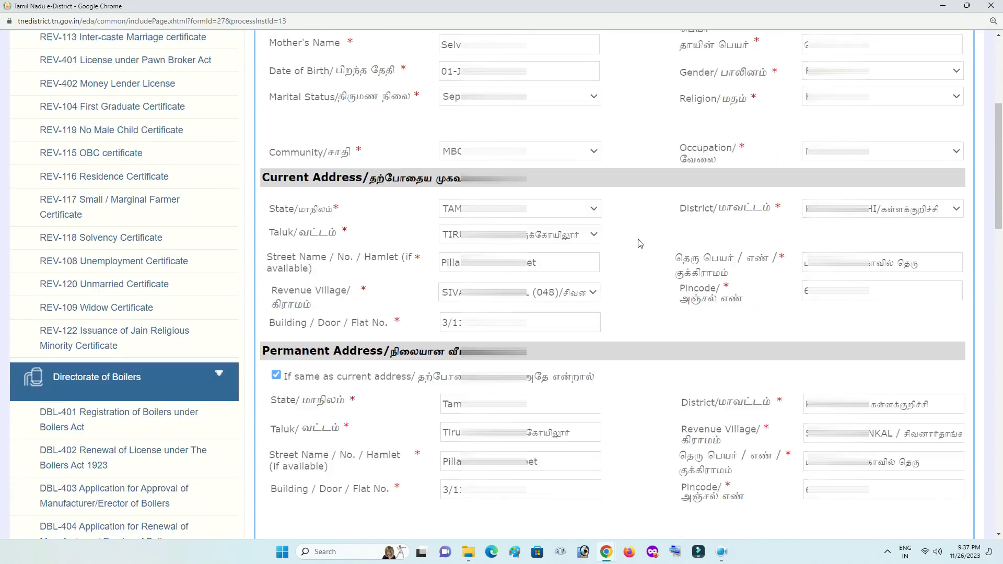
pyautogui.scroll(-6, 638, 239)
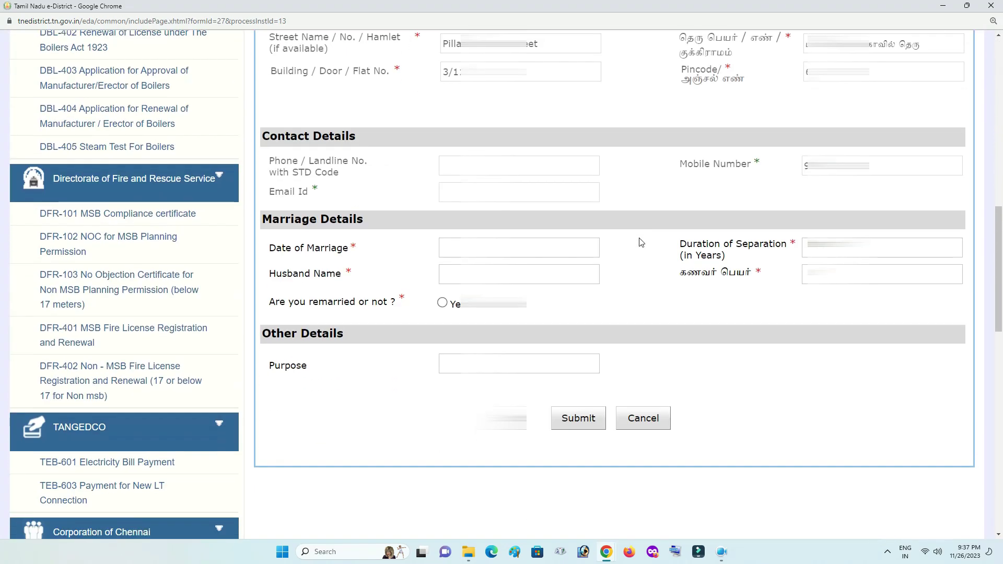
pyautogui.scroll(-1, 641, 242)
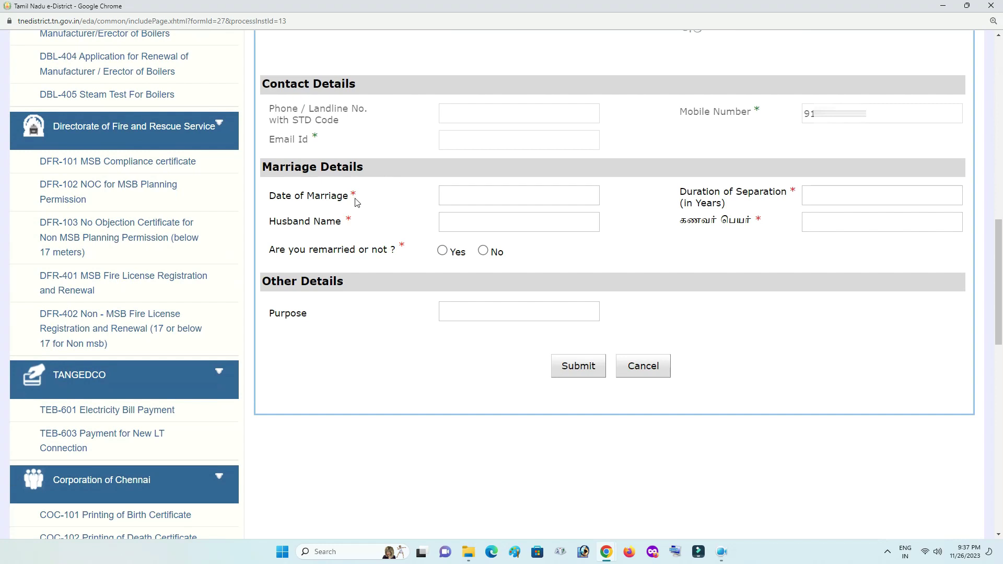
pyautogui.click(456, 197)
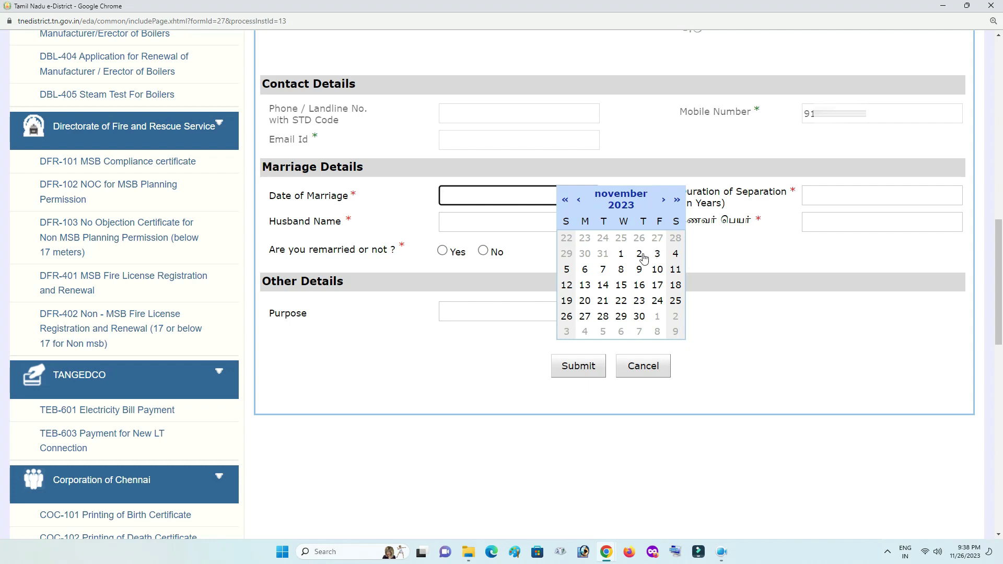
# - Page the calendar back from November 2023 and pick 2 September 1994 as the marriage date
pyautogui.click(627, 207)
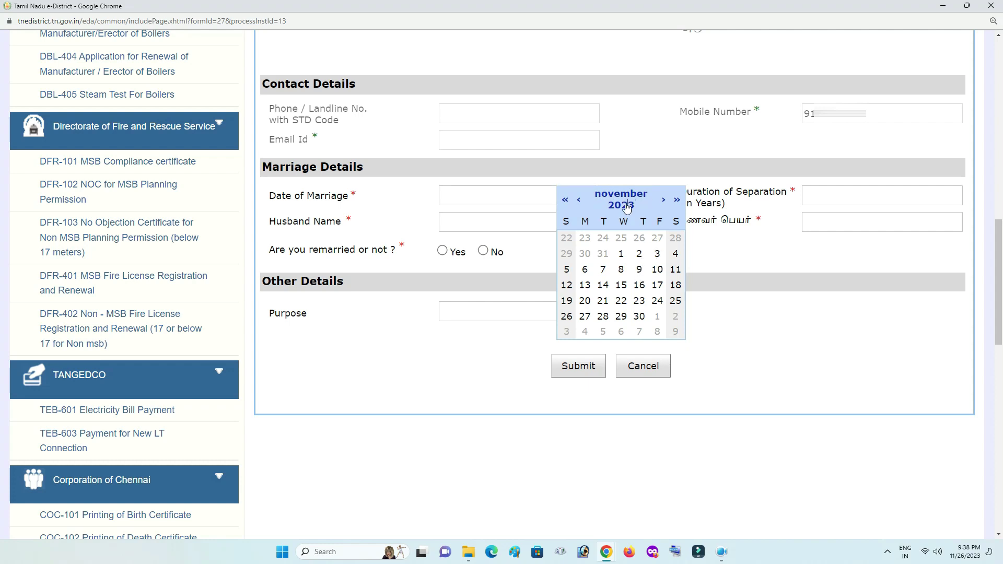
pyautogui.click(579, 200)
pyautogui.click(580, 200)
pyautogui.click(565, 199)
pyautogui.click(564, 198)
pyautogui.click(565, 199)
pyautogui.click(564, 199)
pyautogui.click(565, 199)
pyautogui.doubleClick(564, 198)
pyautogui.doubleClick(564, 199)
pyautogui.click(564, 199)
pyautogui.doubleClick(565, 198)
pyautogui.doubleClick(565, 199)
pyautogui.click(565, 198)
pyautogui.click(564, 199)
pyautogui.doubleClick(565, 199)
pyautogui.click(565, 199)
pyautogui.doubleClick(564, 199)
pyautogui.click(564, 199)
pyautogui.doubleClick(564, 198)
pyautogui.doubleClick(564, 199)
pyautogui.doubleClick(565, 199)
pyautogui.click(564, 199)
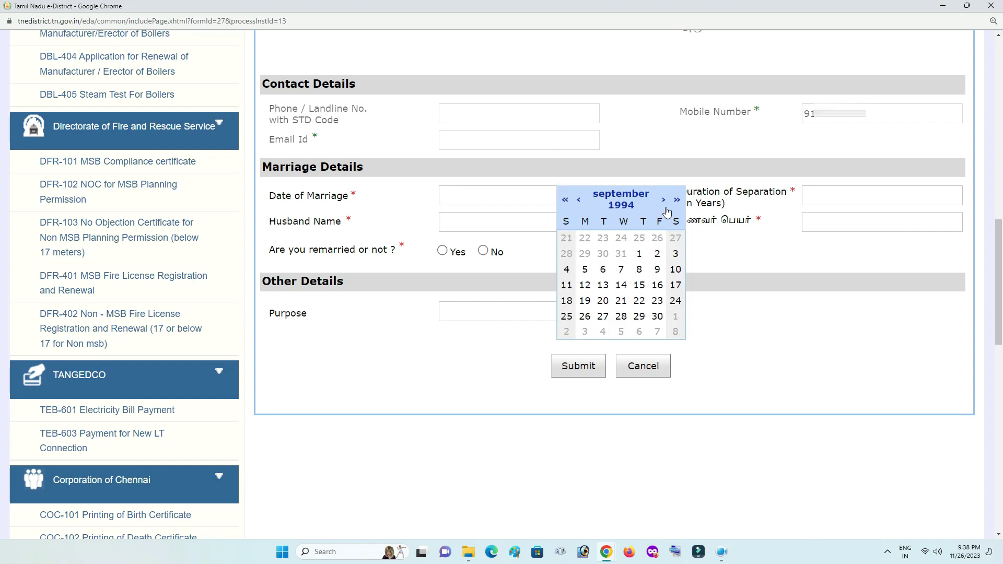
pyautogui.click(658, 254)
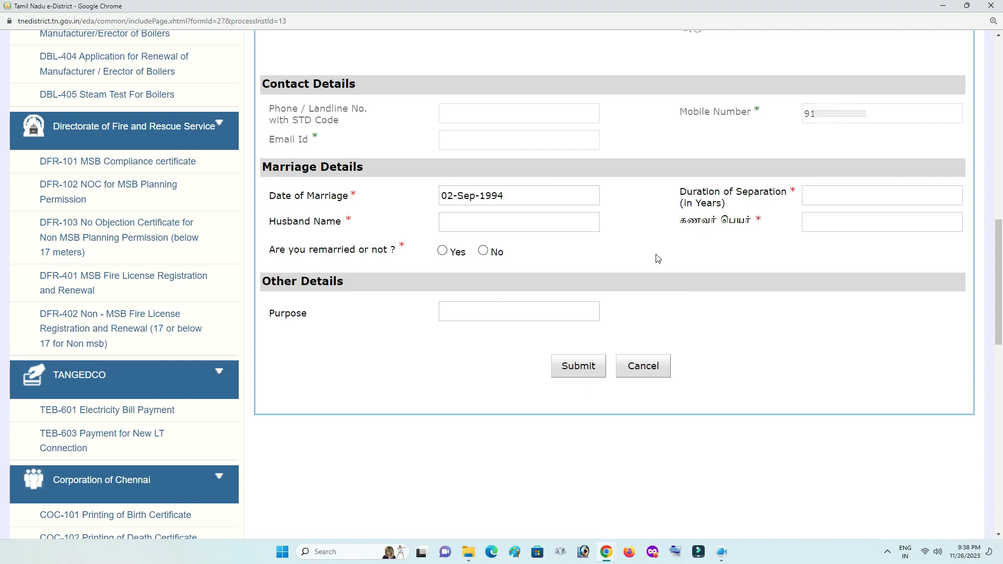
# - Enter 10 as the duration of separation and the husband's name in English and Tamil
pyautogui.click(839, 191)
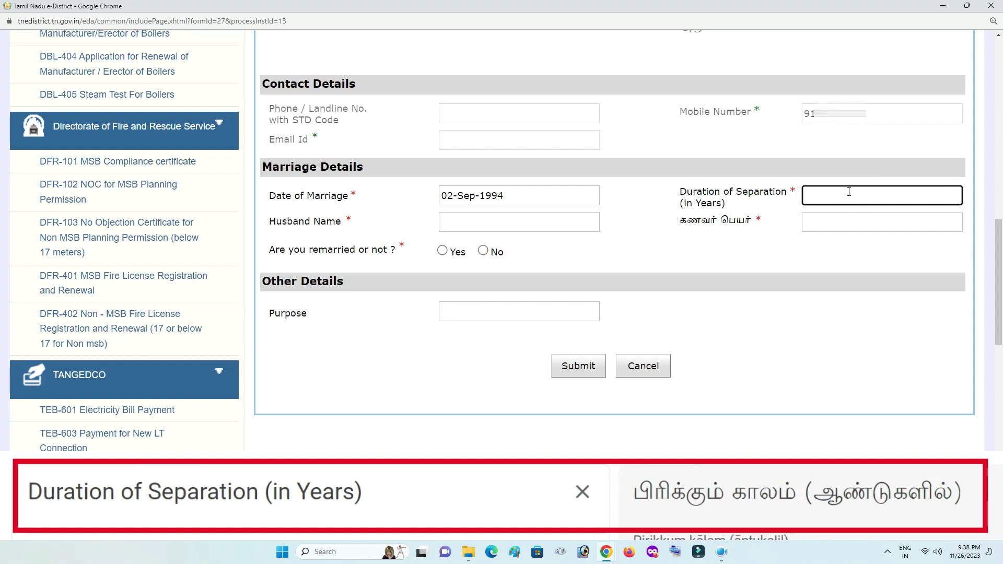
pyautogui.write('10')
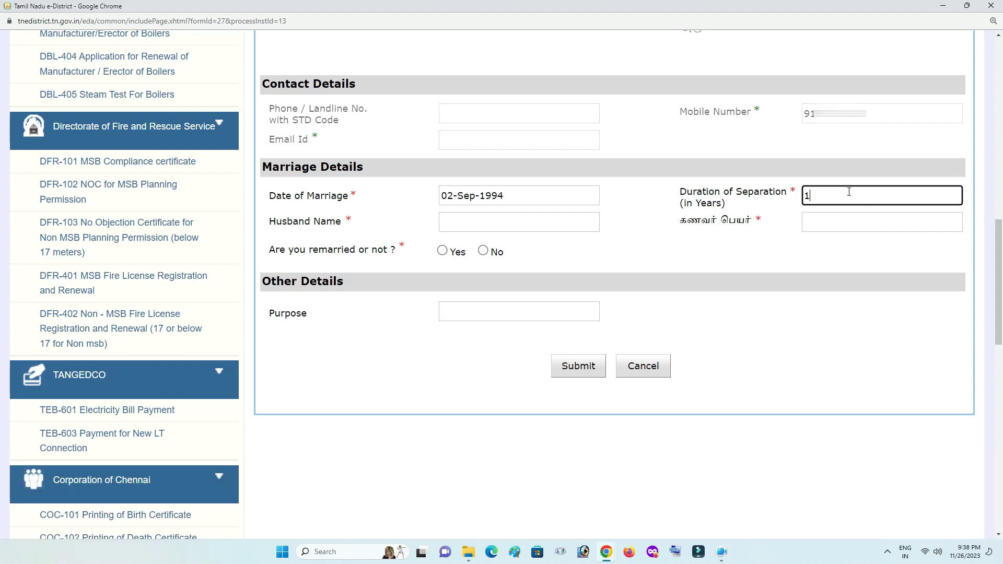
pyautogui.click(760, 289)
pyautogui.click(493, 227)
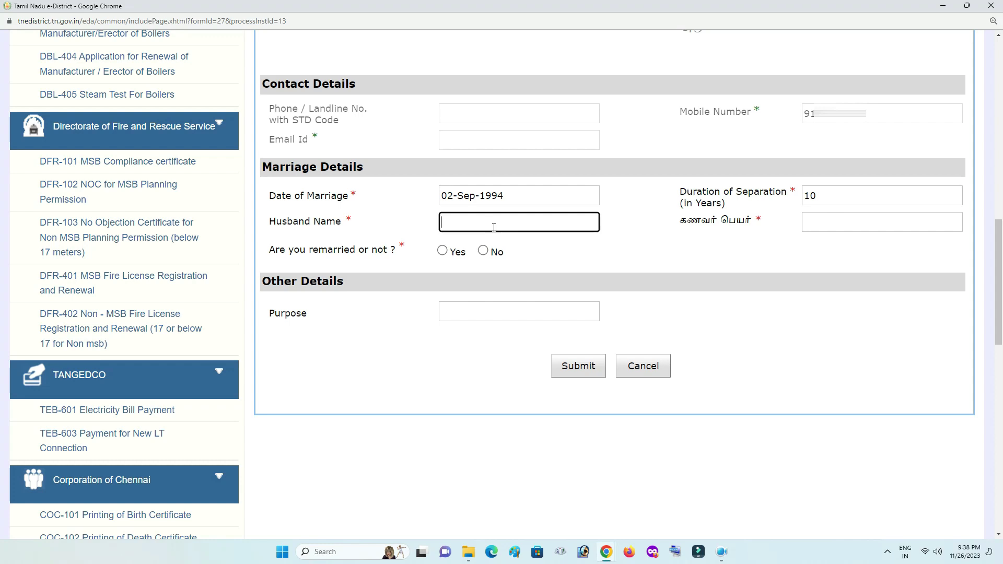
pyautogui.write('Elumalai')
pyautogui.click(834, 221)
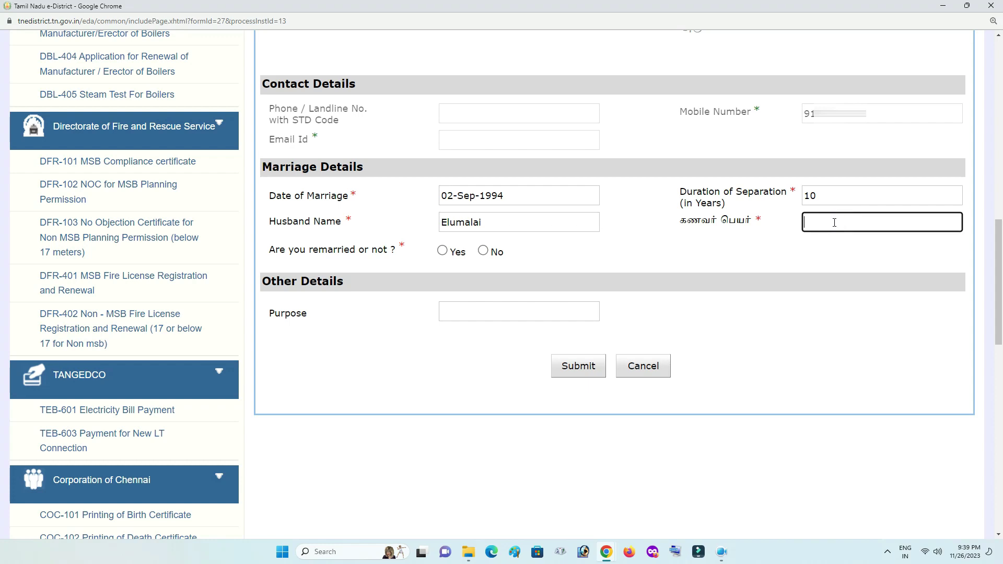
pyautogui.write('elumalai')
pyautogui.click(400, 255)
# - Answer No to the remarried question, leave the purpose blank, and submit the form
pyautogui.click(443, 254)
pyautogui.click(483, 251)
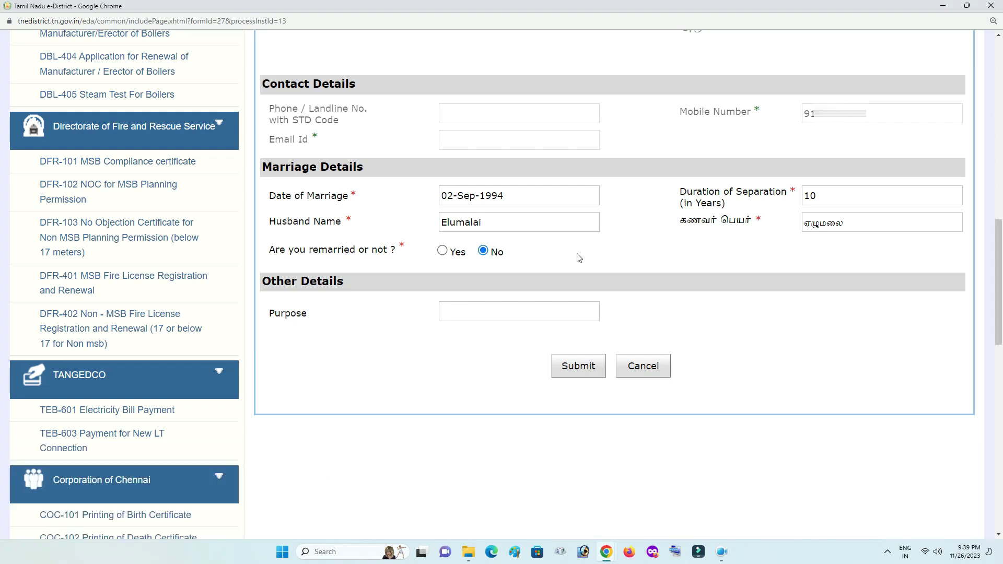
pyautogui.click(498, 308)
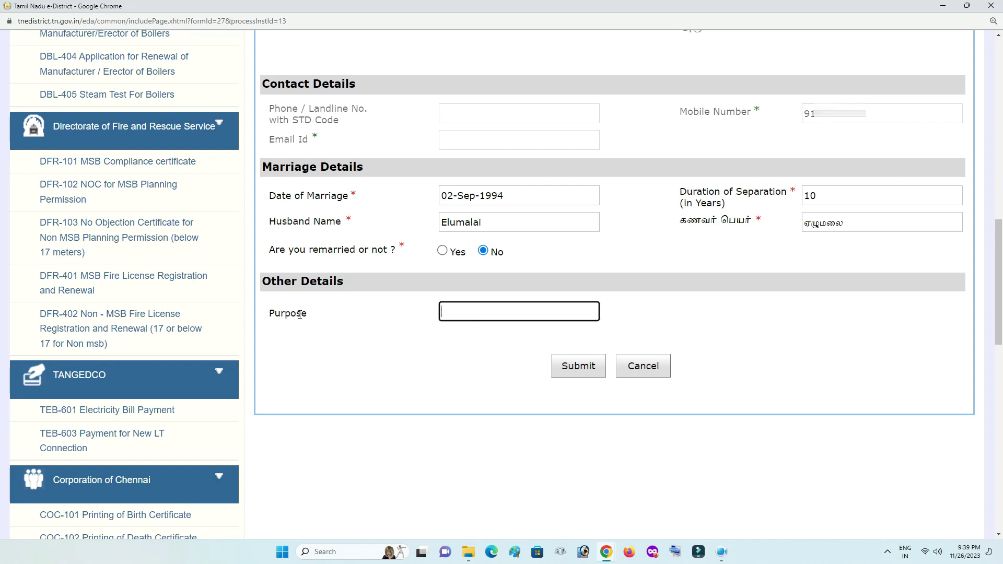
pyautogui.click(405, 343)
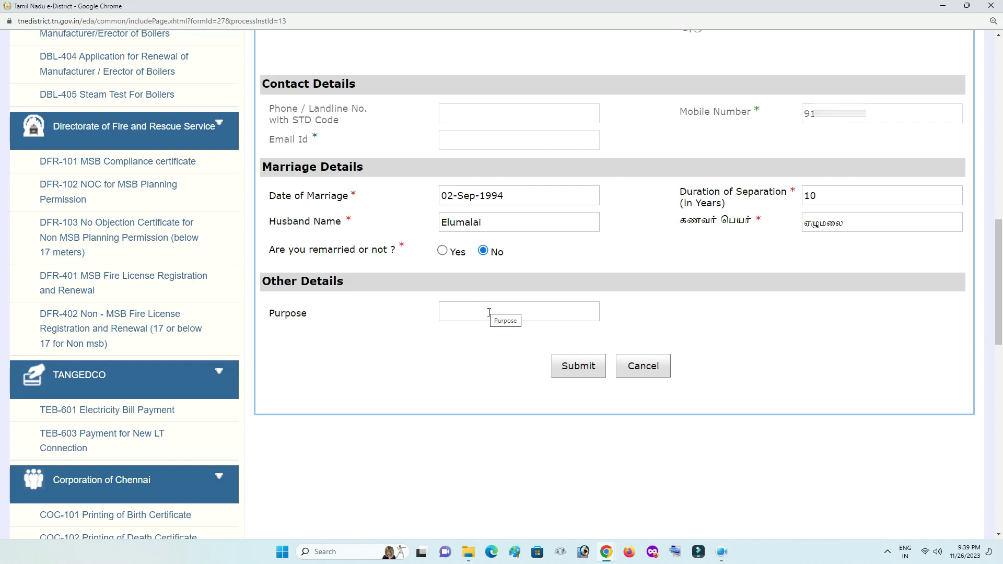
pyautogui.click(581, 369)
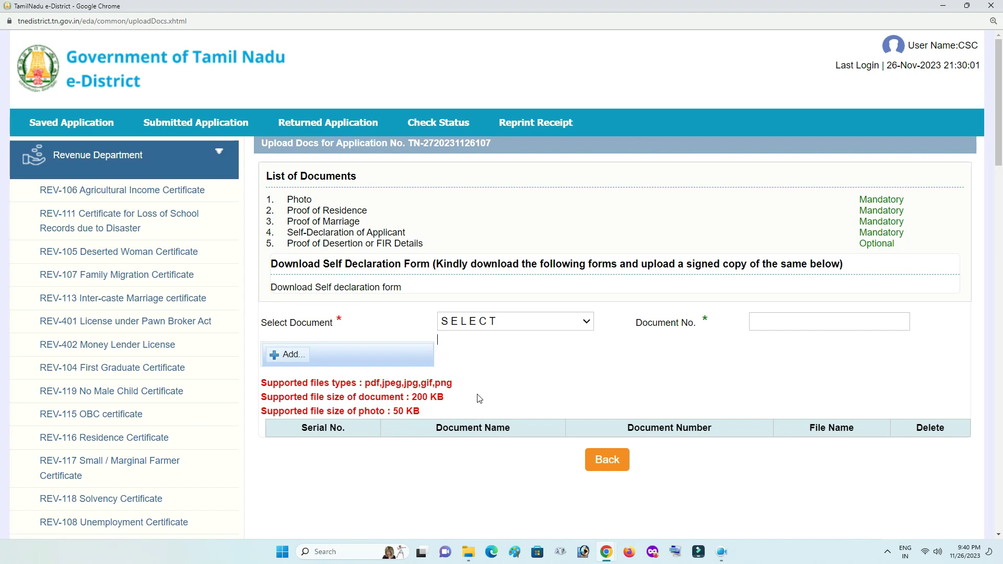
# - Upload the applicant's photo from the Desktop folder as Photo, document number 1
pyautogui.scroll(-1, 480, 398)
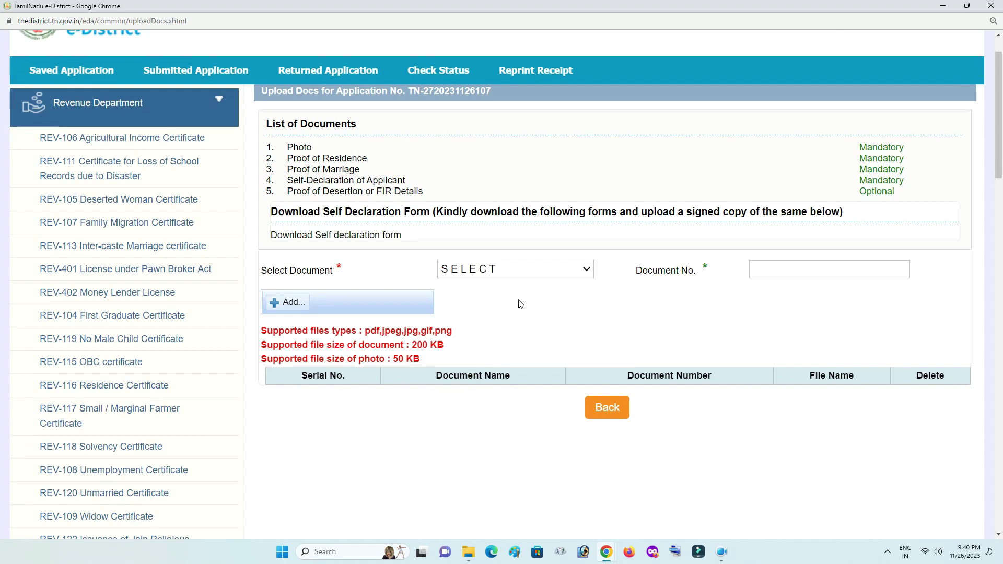
pyautogui.click(537, 267)
pyautogui.click(465, 294)
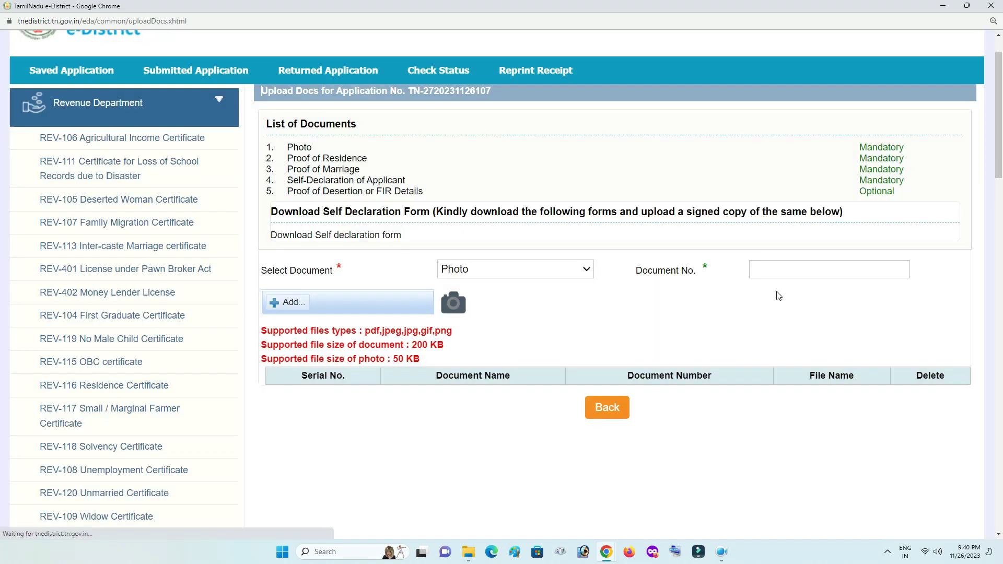
pyautogui.click(777, 269)
pyautogui.write('1')
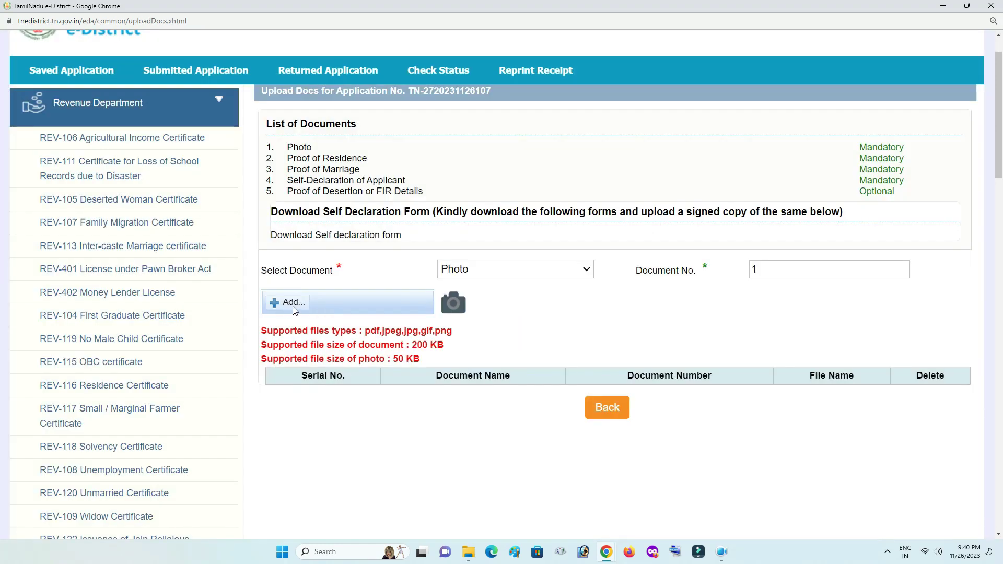
pyautogui.click(293, 308)
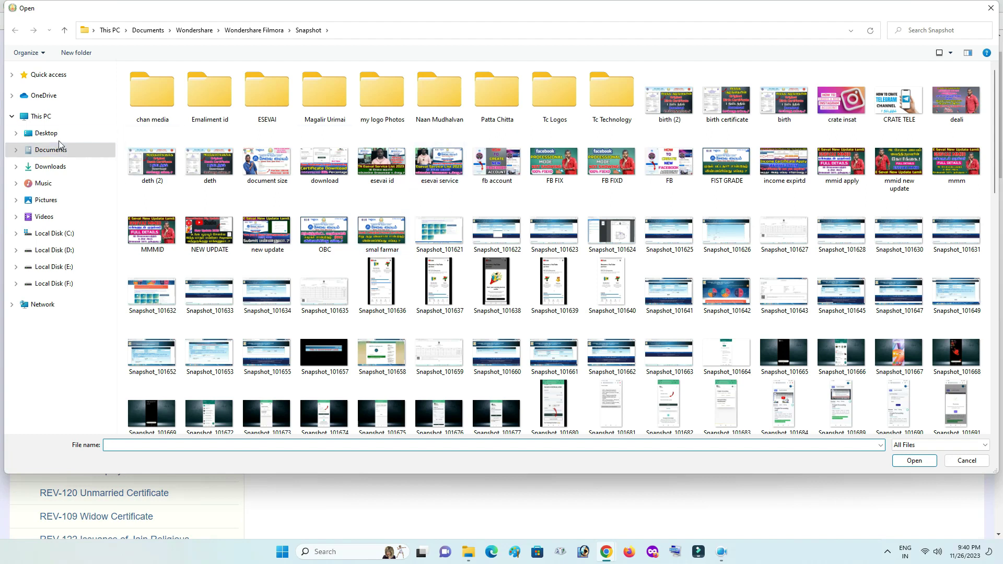
pyautogui.click(52, 134)
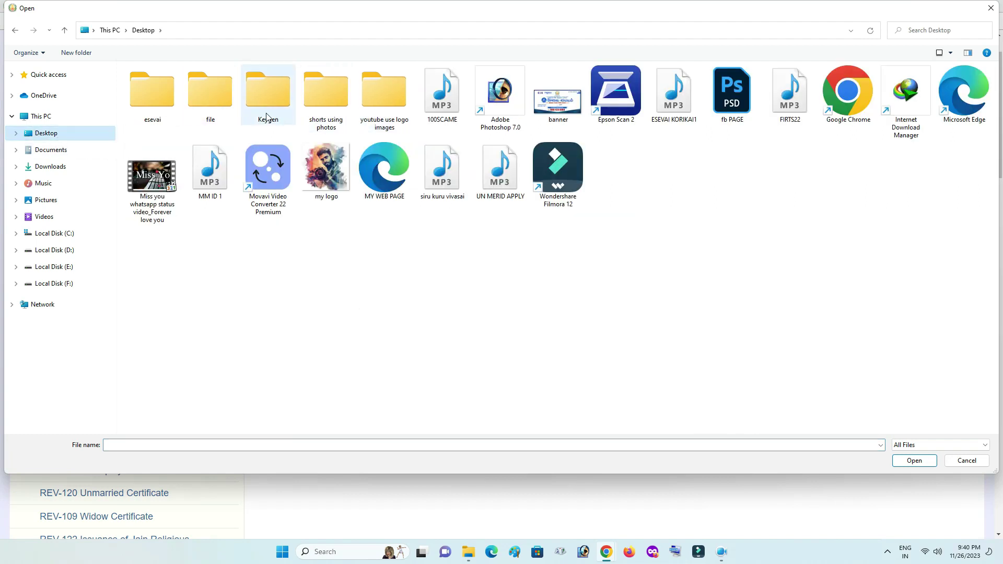
pyautogui.doubleClick(210, 92)
pyautogui.doubleClick(540, 98)
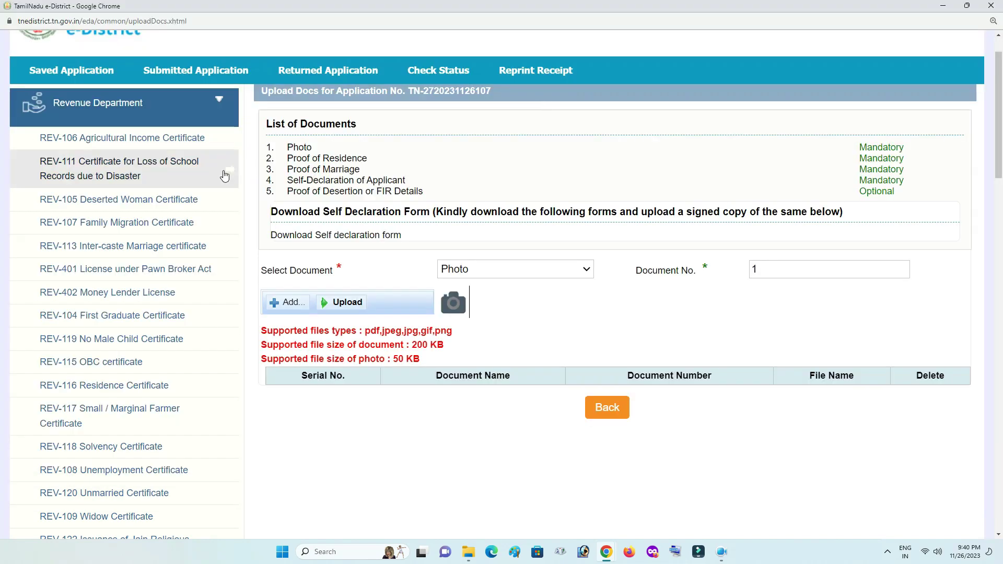
pyautogui.click(362, 306)
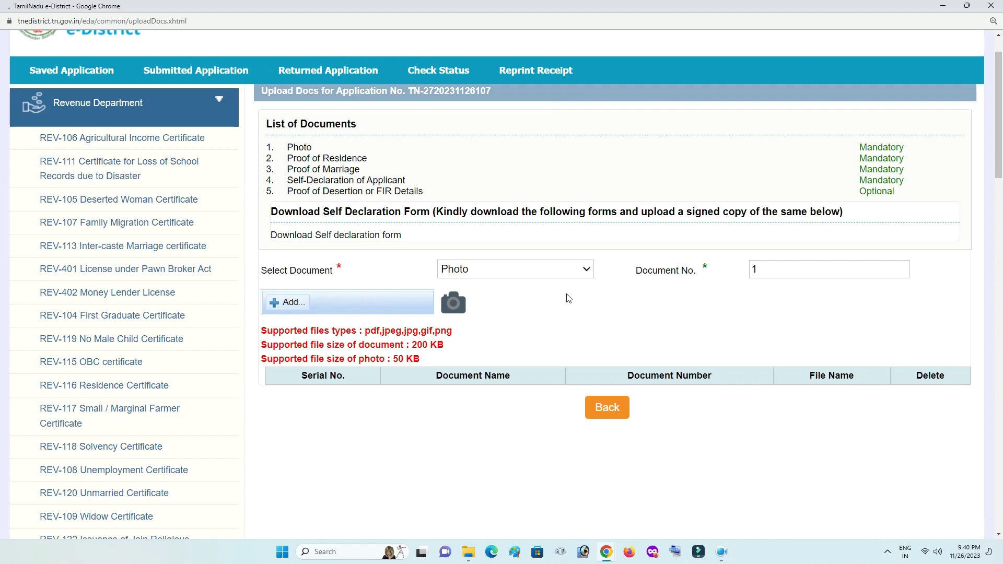
# - Set up Proof of Residence as document number 2 and attach its file
pyautogui.click(533, 268)
pyautogui.click(504, 311)
pyautogui.click(779, 265)
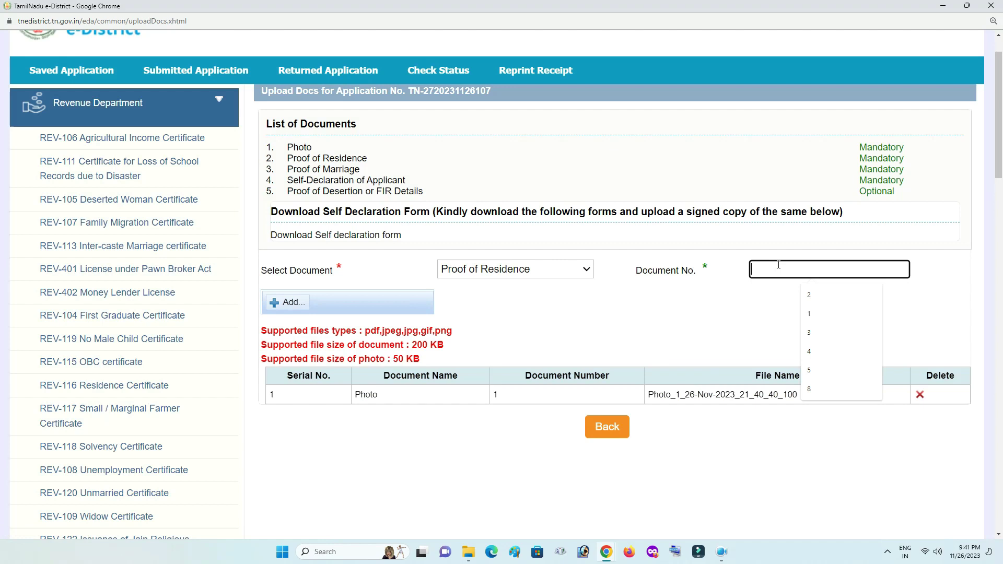
pyautogui.write('2')
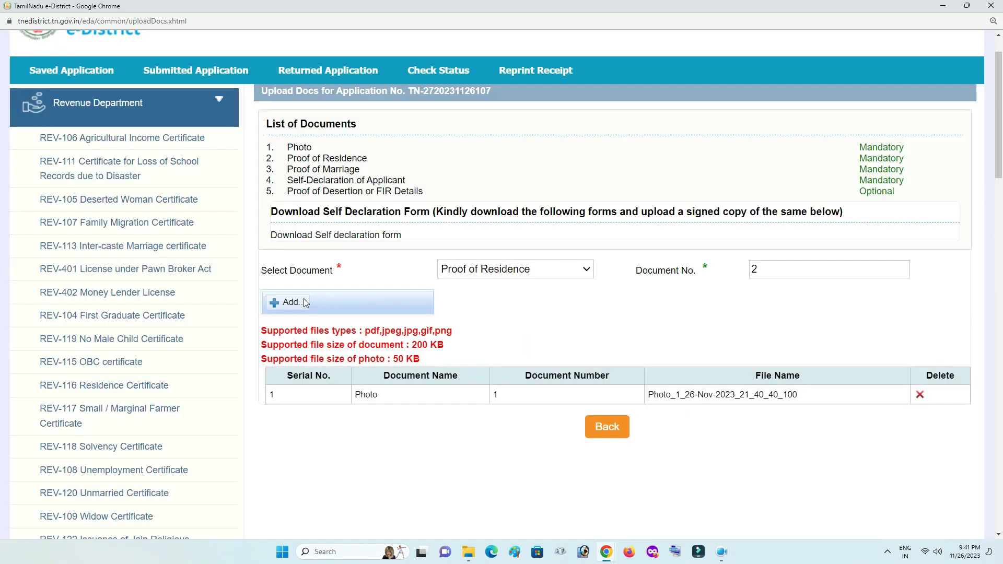
pyautogui.click(300, 305)
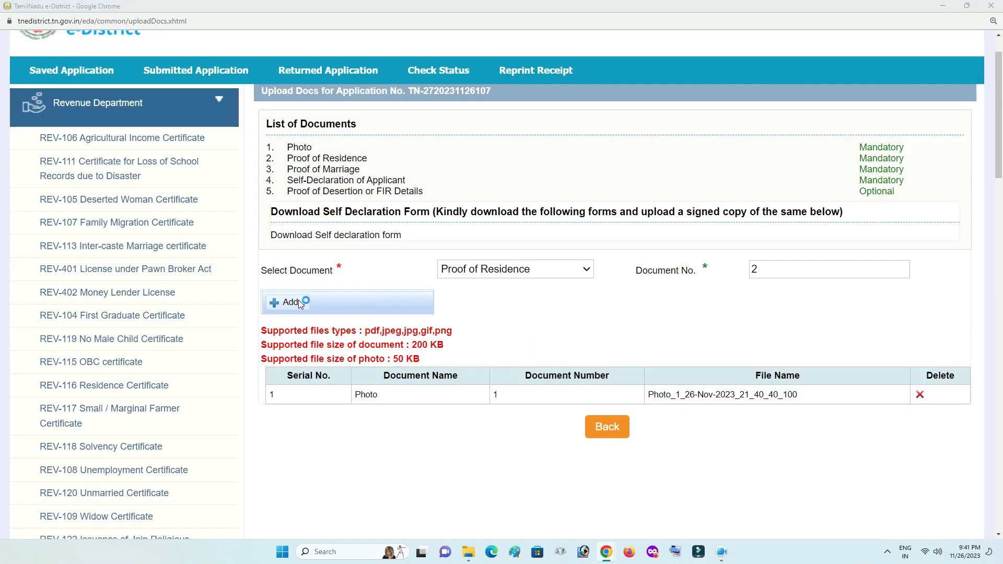
pyautogui.doubleClick(163, 115)
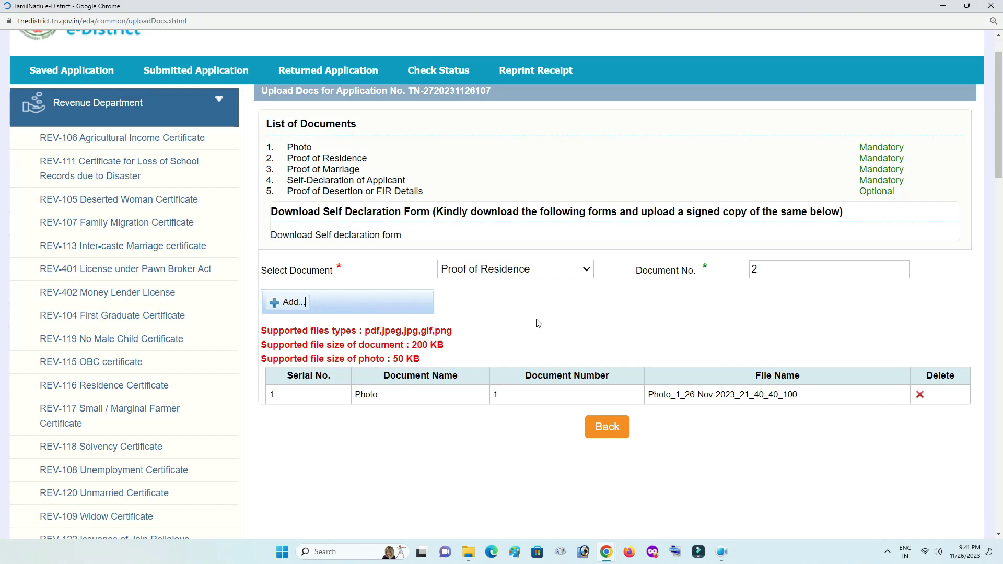
# - Upload the marriage proof image as Proof of Marriage, document number 3
pyautogui.click(521, 270)
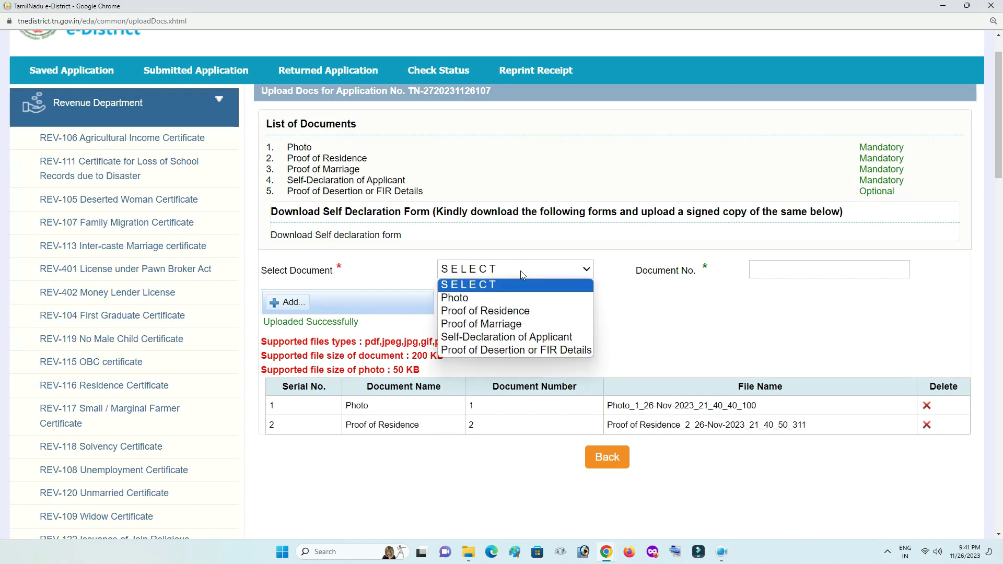
pyautogui.click(519, 324)
pyautogui.click(821, 265)
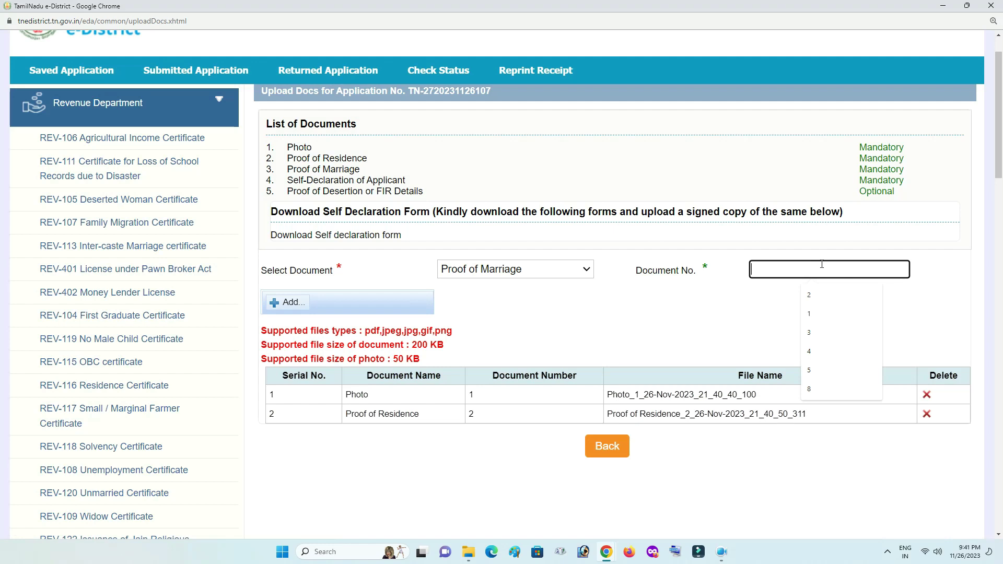
pyautogui.write('3')
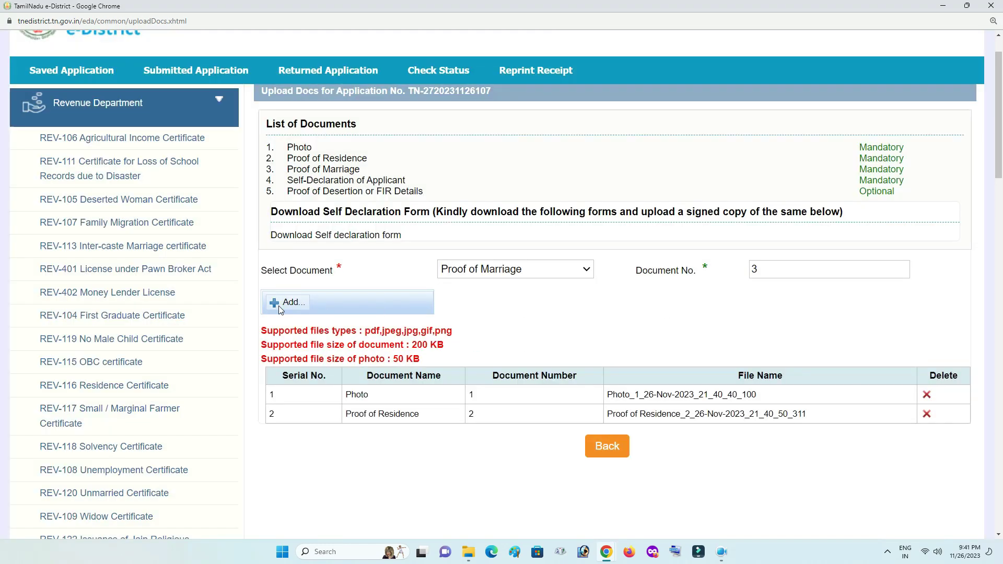
pyautogui.click(280, 308)
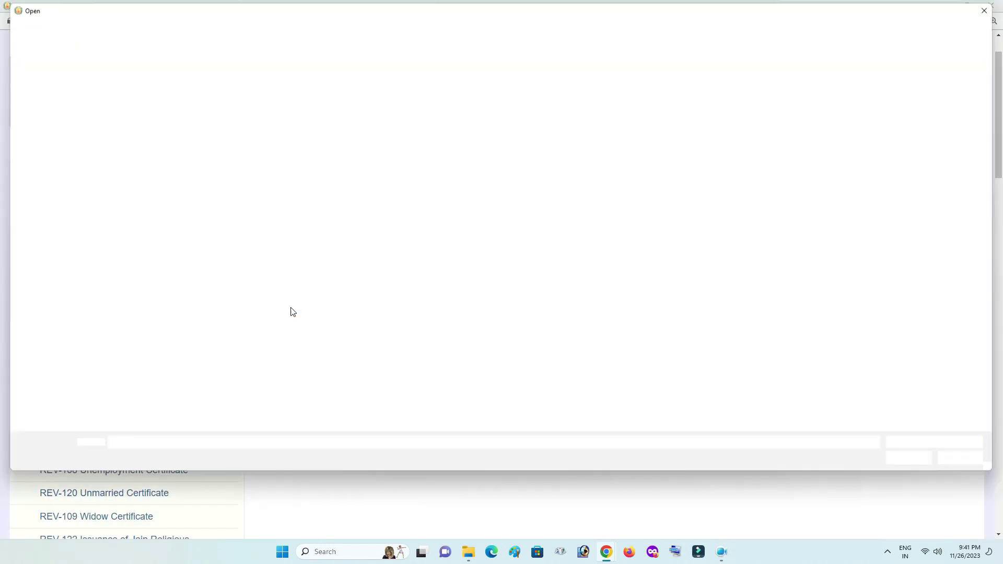
pyautogui.doubleClick(672, 102)
pyautogui.click(344, 302)
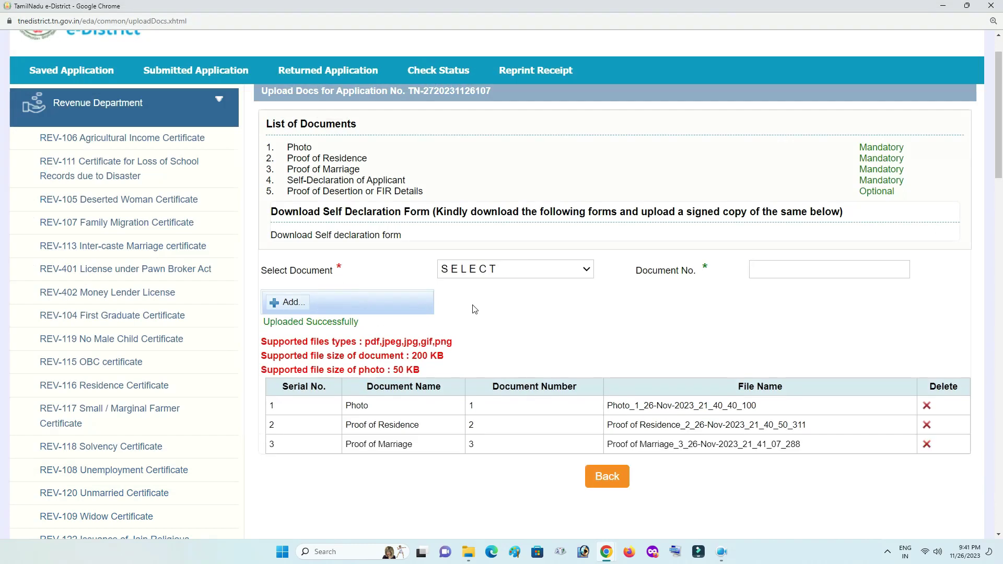
# - Upload the self-declaration file as Self-Declaration of Applicant, document number 4
pyautogui.click(497, 270)
pyautogui.click(522, 338)
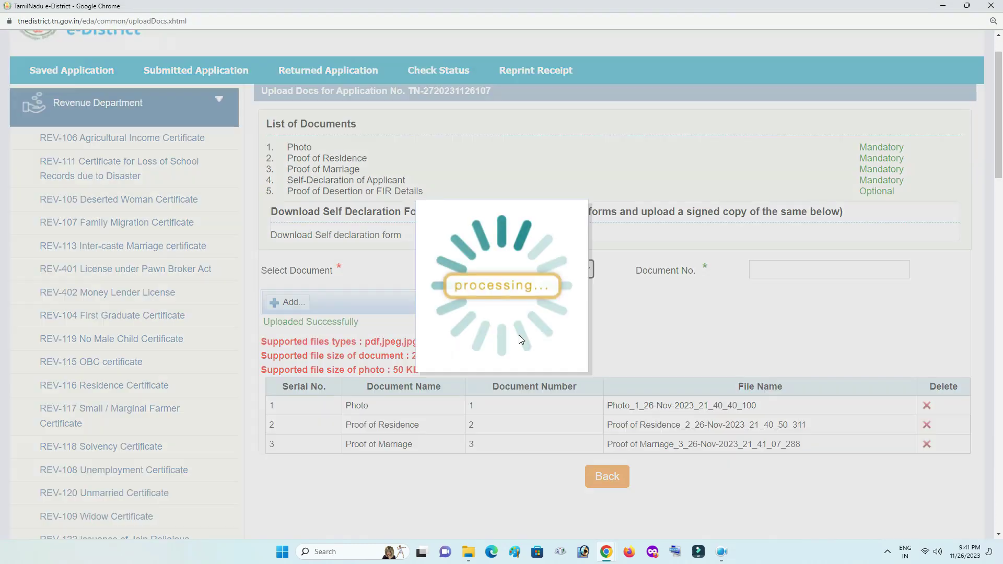
pyautogui.click(775, 270)
pyautogui.write('4')
pyautogui.press('Tab')
pyautogui.click(282, 304)
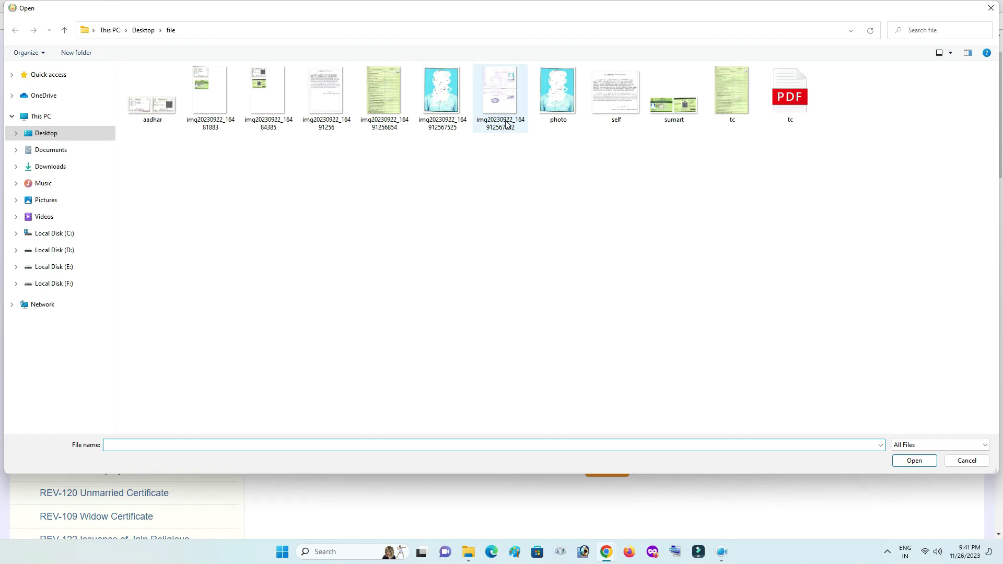
pyautogui.doubleClick(608, 104)
pyautogui.click(348, 303)
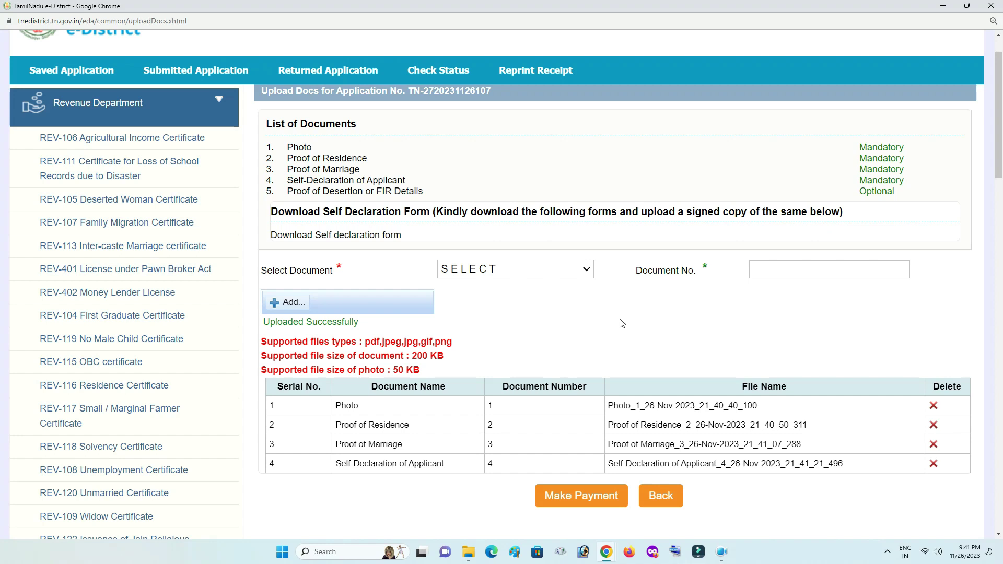
# - Attach the tc file as Proof of Desertion or FIR Details, document number 5
pyautogui.click(587, 269)
pyautogui.click(498, 349)
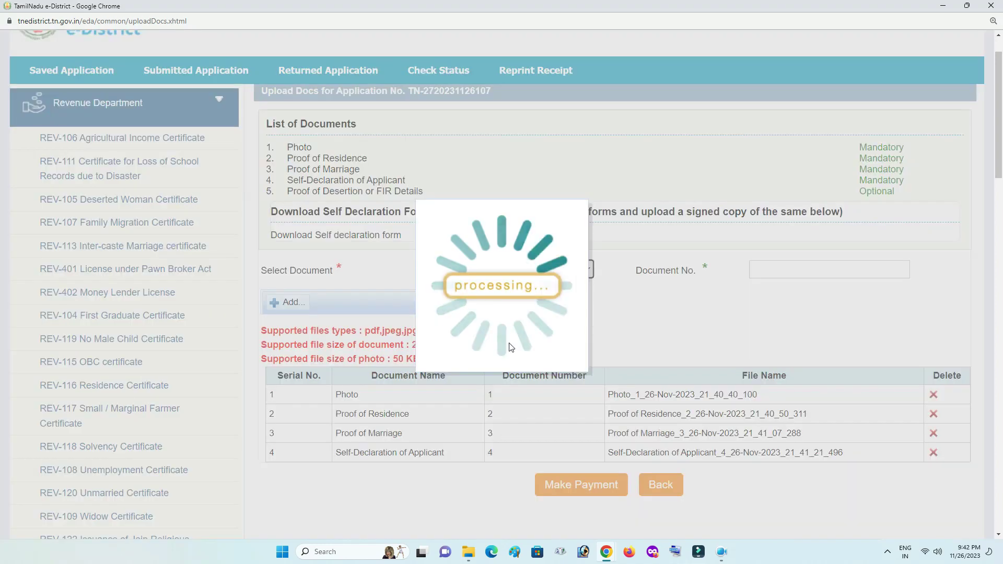
pyautogui.click(759, 271)
pyautogui.click(809, 370)
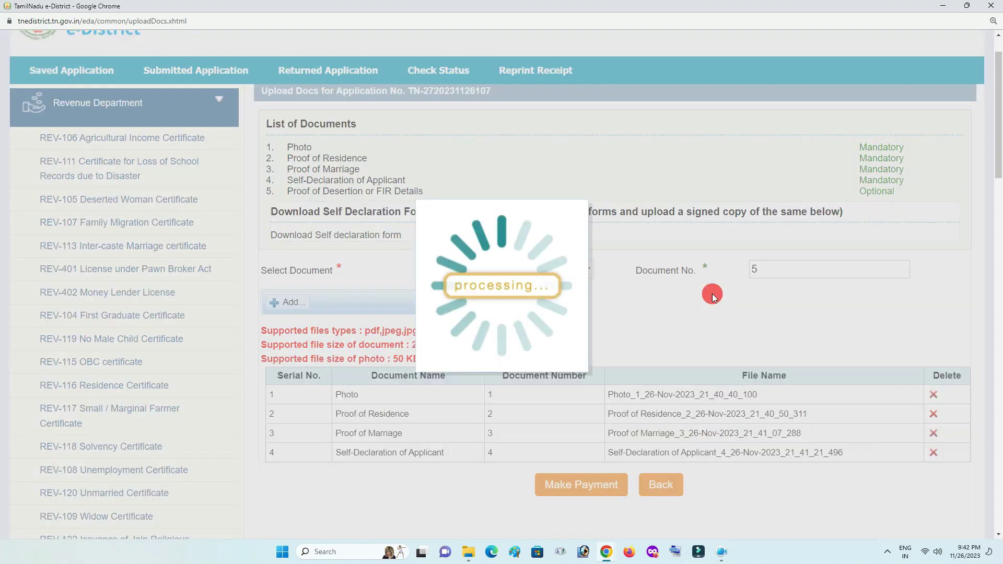
pyautogui.click(285, 305)
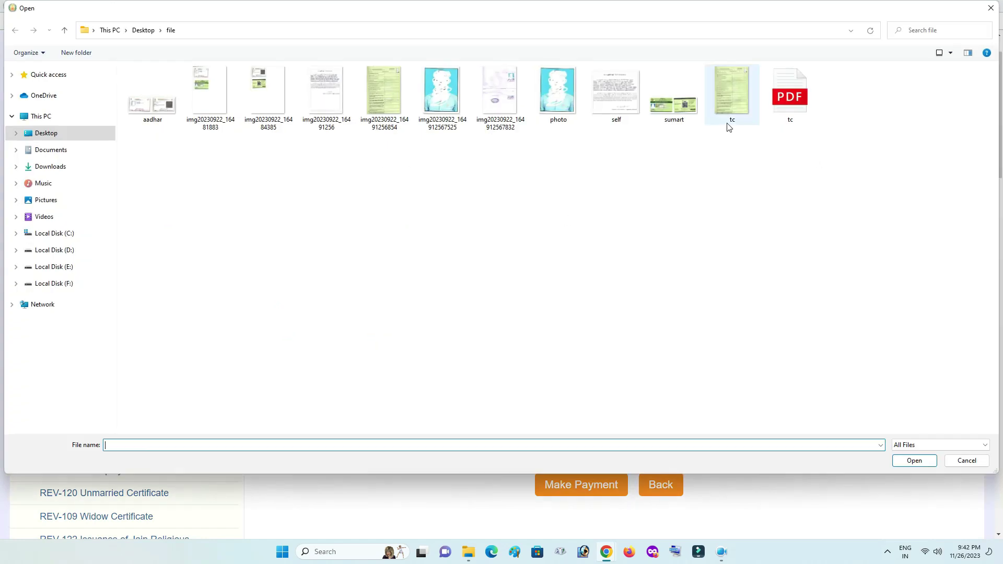
pyautogui.click(781, 110)
pyautogui.doubleClick(782, 107)
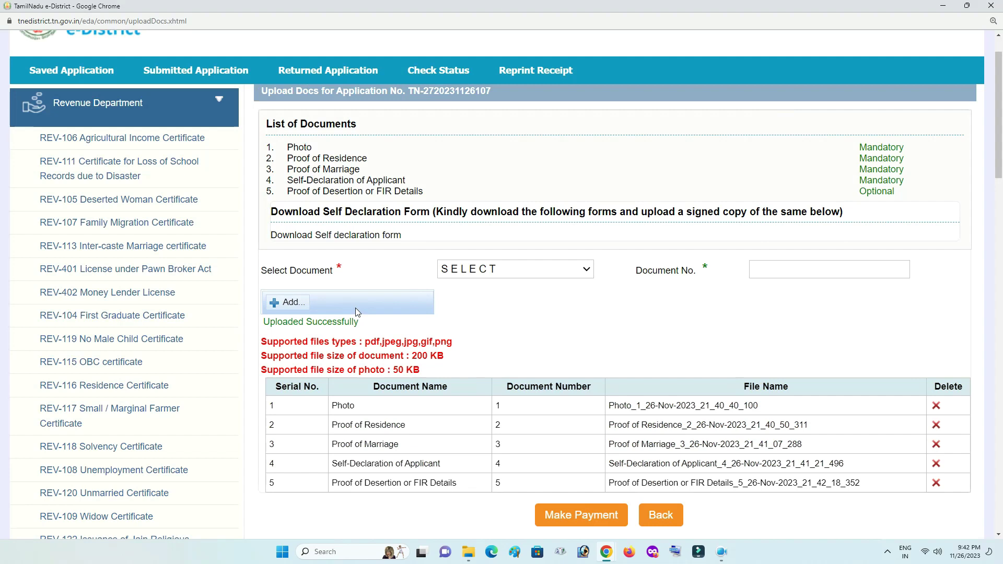
# - Pay the 60 service charge in Cash pay mode after agreeing to the terms and conditions
pyautogui.click(571, 516)
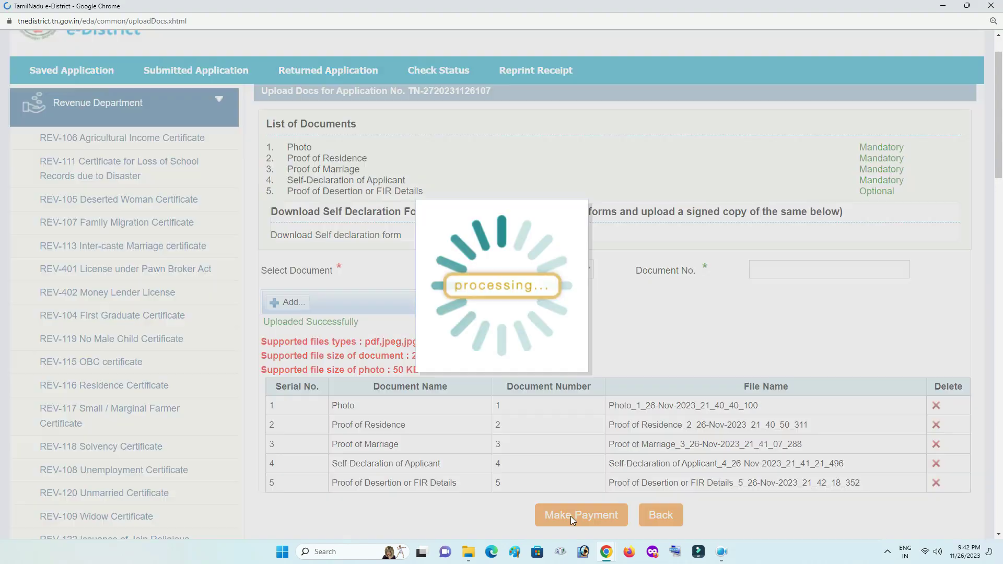
pyautogui.click(570, 238)
pyautogui.click(551, 81)
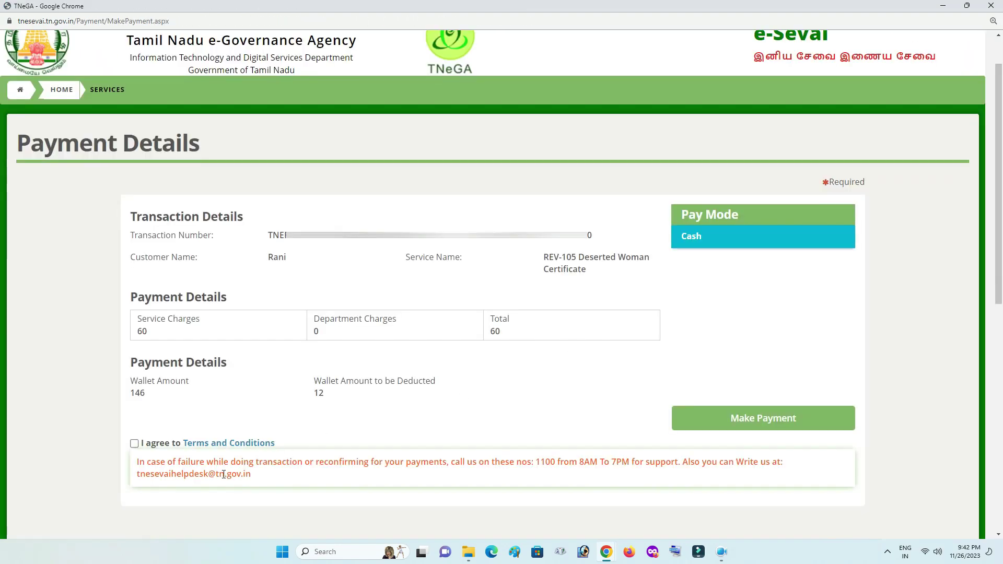
pyautogui.click(134, 444)
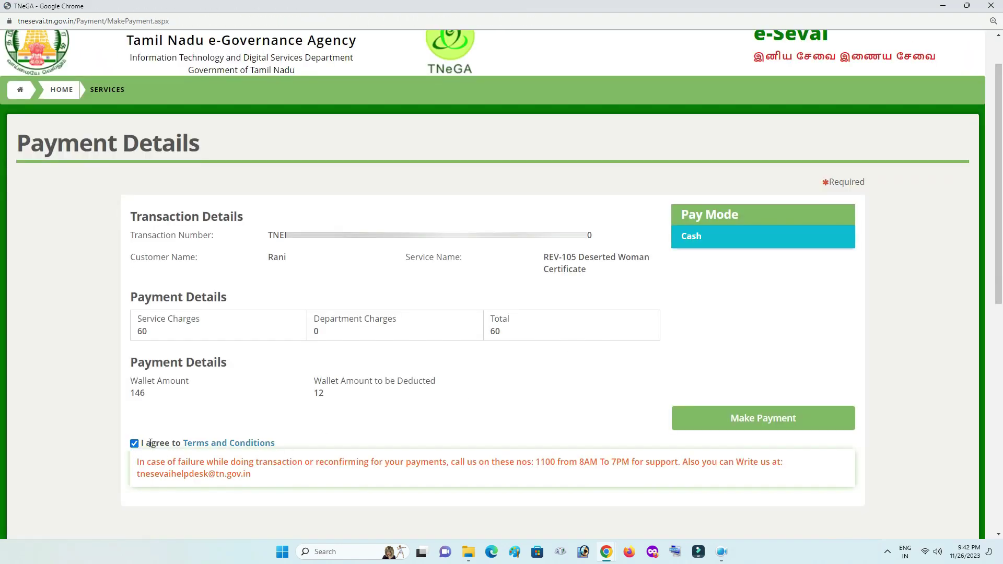
pyautogui.click(782, 425)
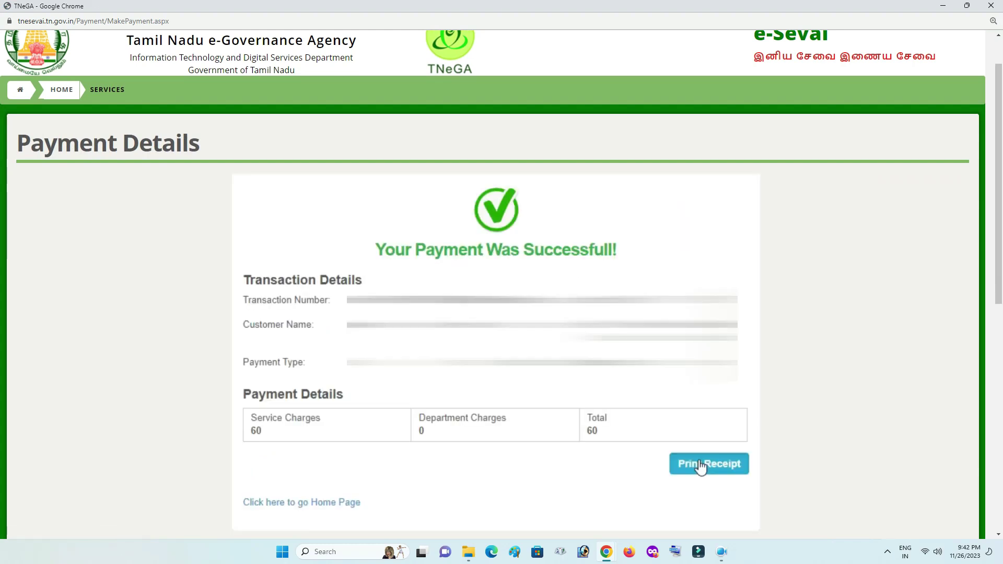